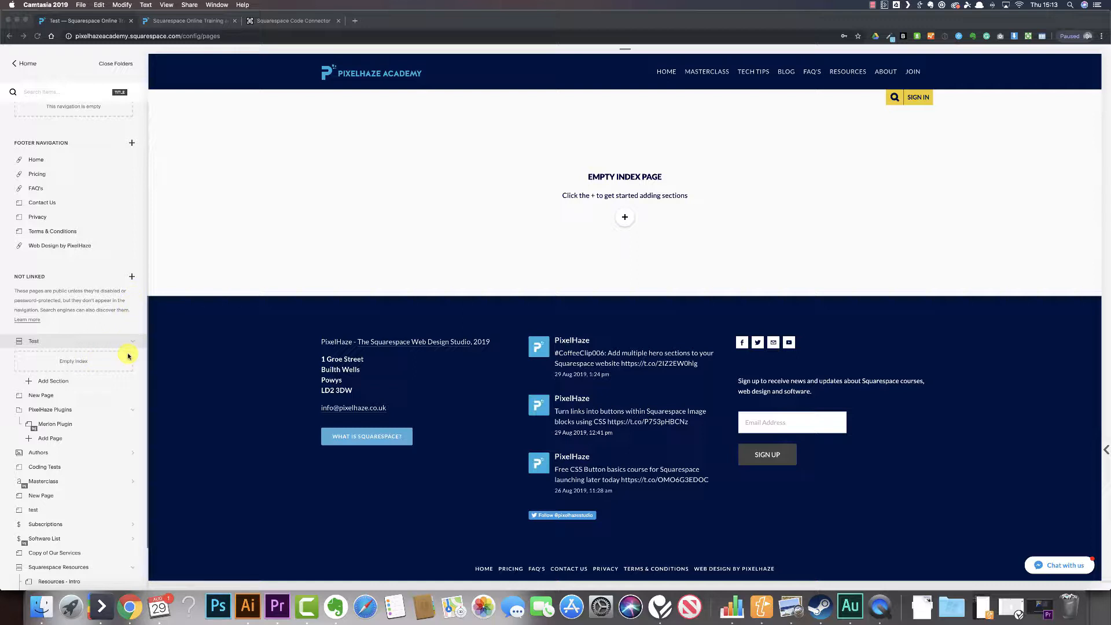
pyautogui.click(127, 276)
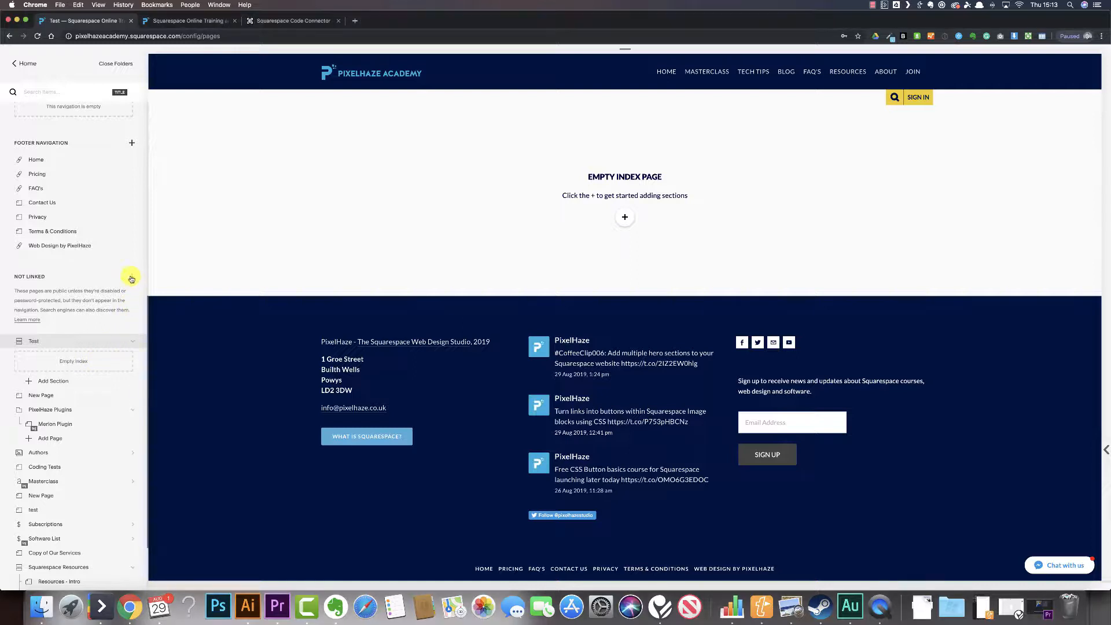
pyautogui.click(131, 277)
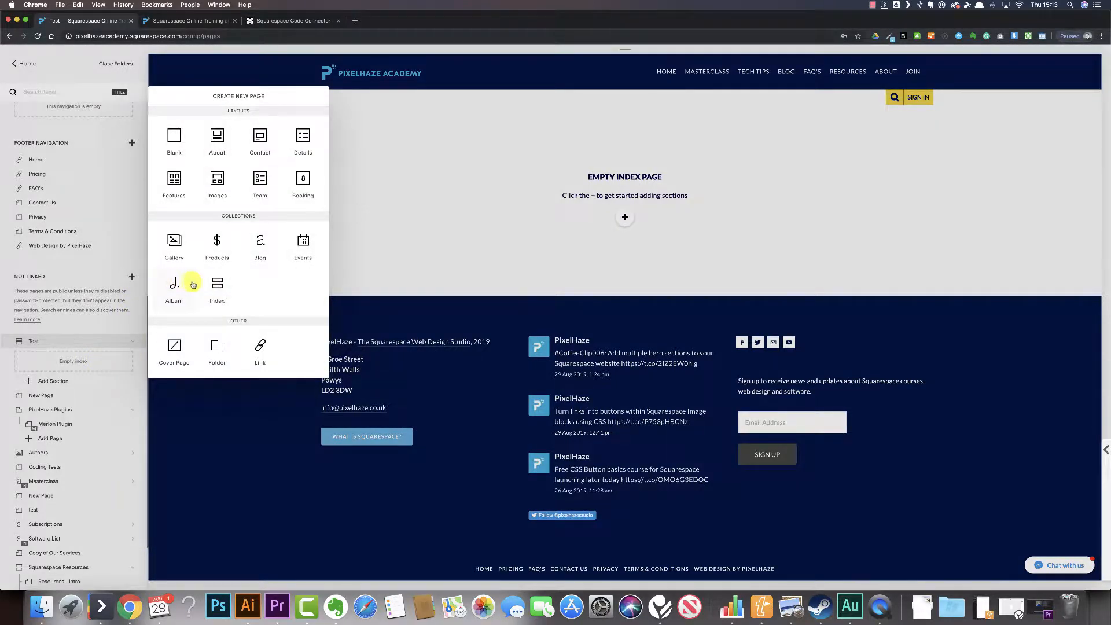
pyautogui.click(131, 275)
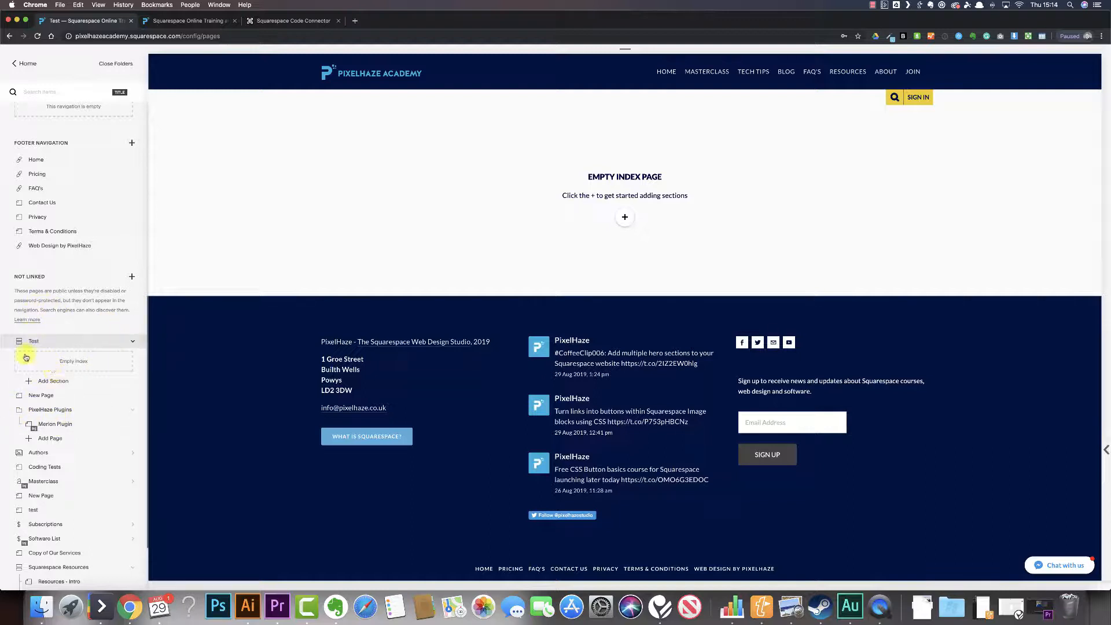
# - Add a blank section to the empty Test index page
pyautogui.click(48, 380)
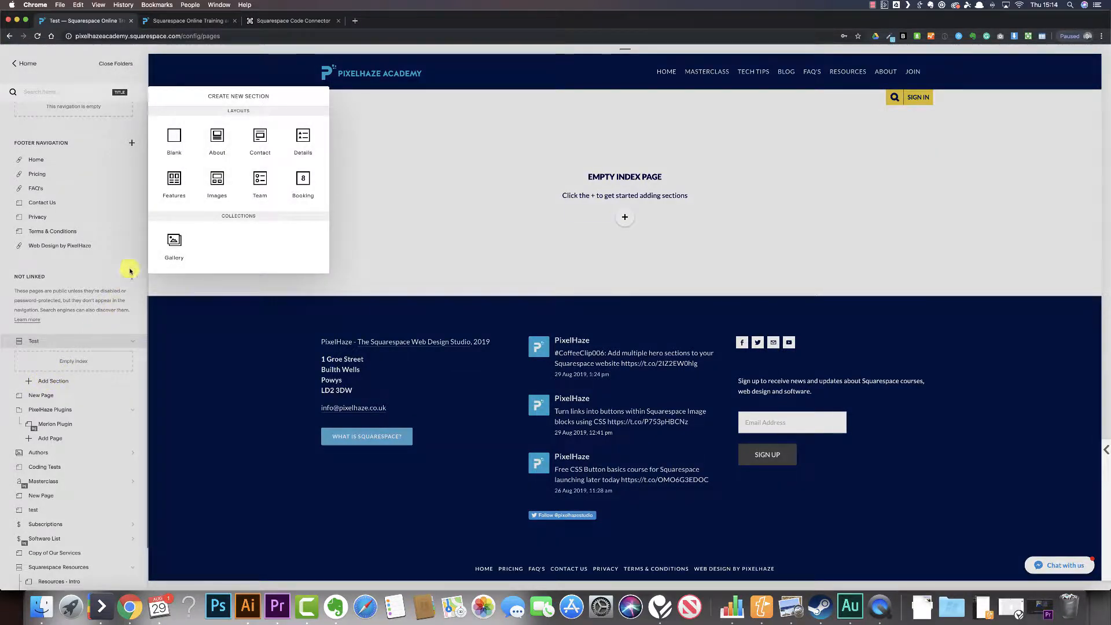
pyautogui.click(174, 139)
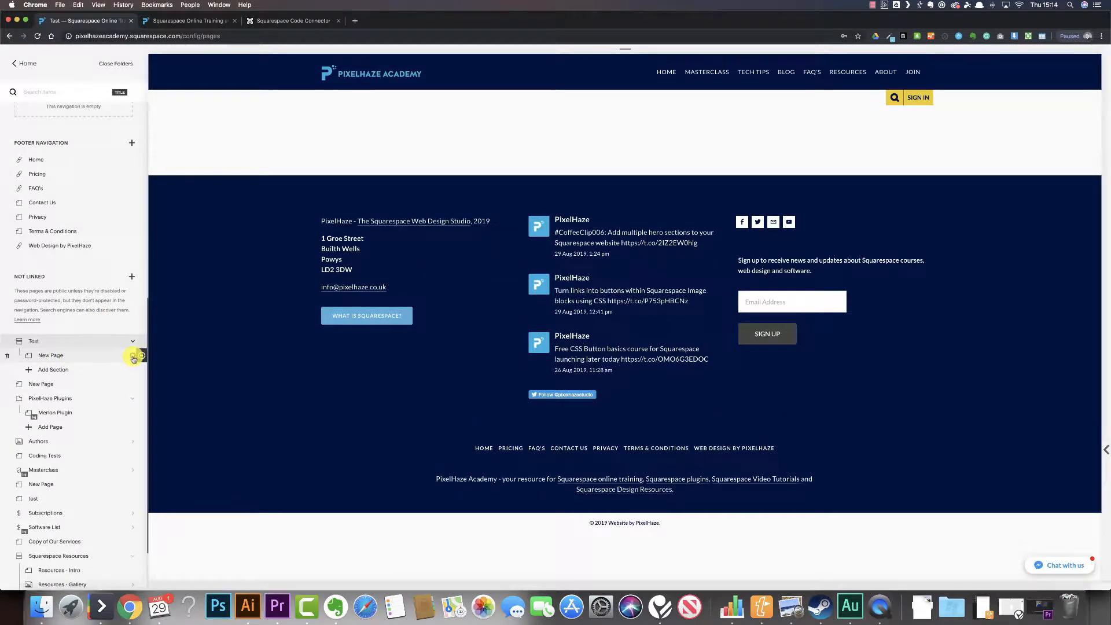
# - Set the new section's page title and navigation title to "Test - 1" in its page settings
pyautogui.click(133, 358)
pyautogui.moveTo(469, 145); pyautogui.dragTo(401, 152)
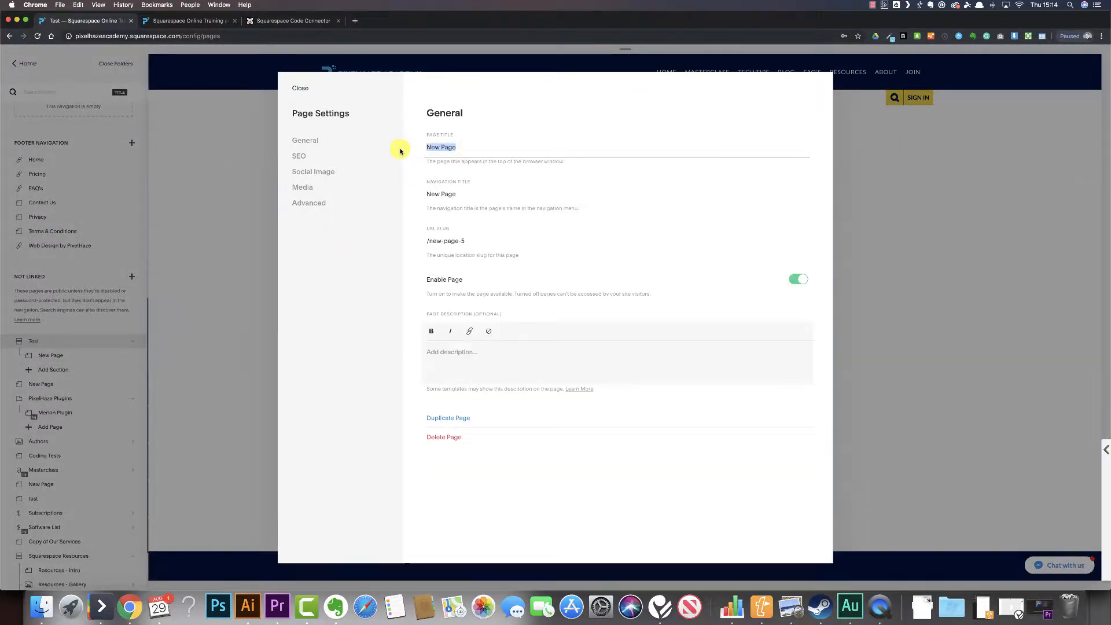
pyautogui.write('Te')
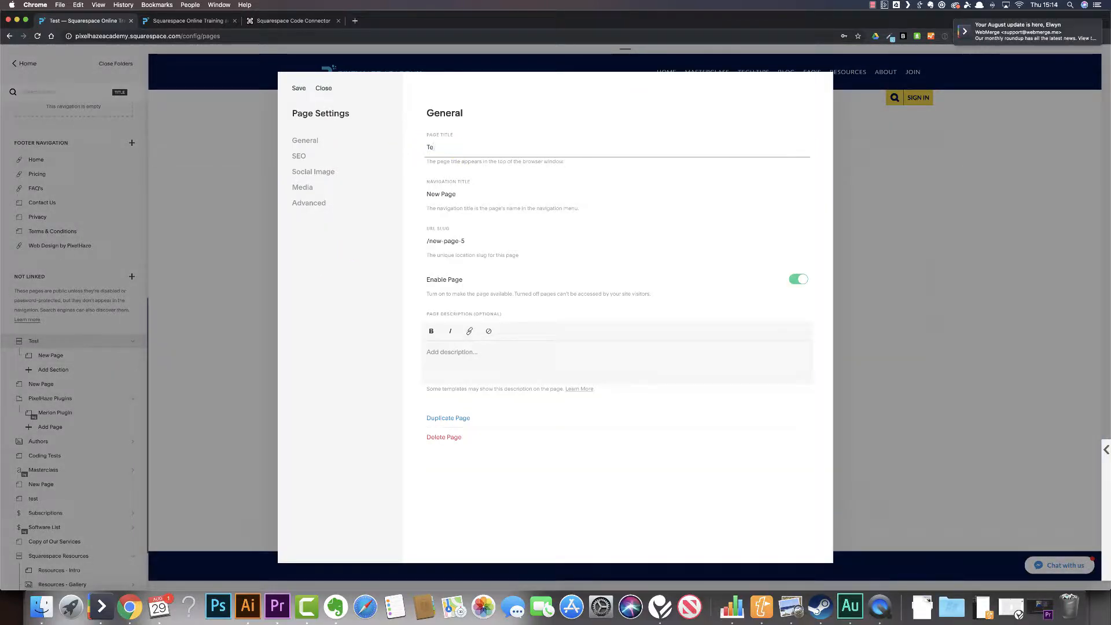
pyautogui.write('st - 1')
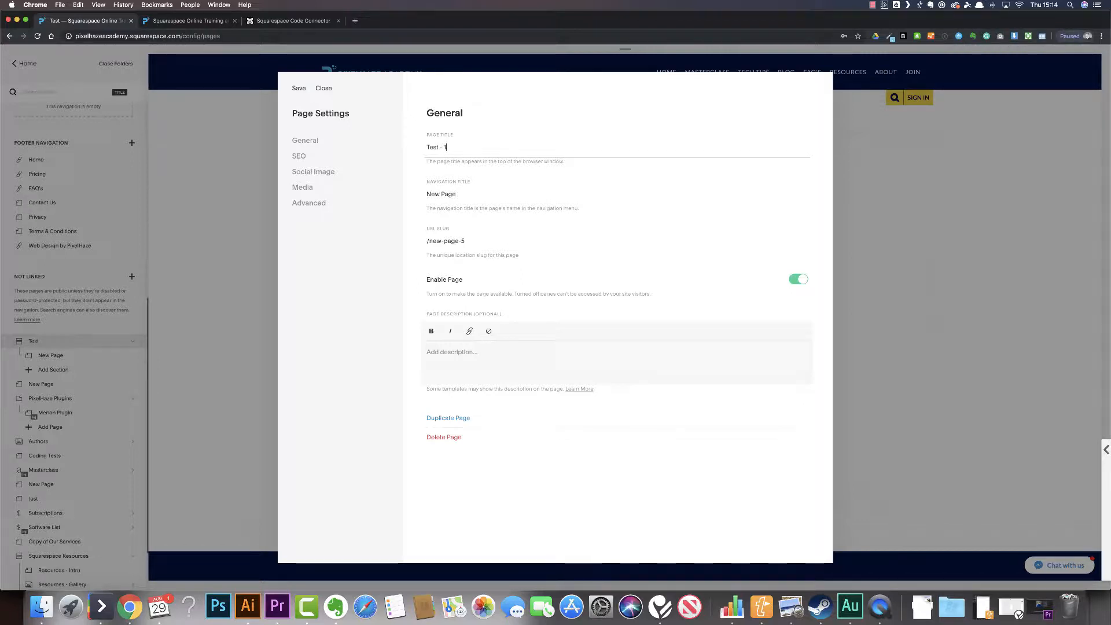
pyautogui.click(428, 194)
pyautogui.hotkey('ctrl', 'a')
pyautogui.write('Test - 1')
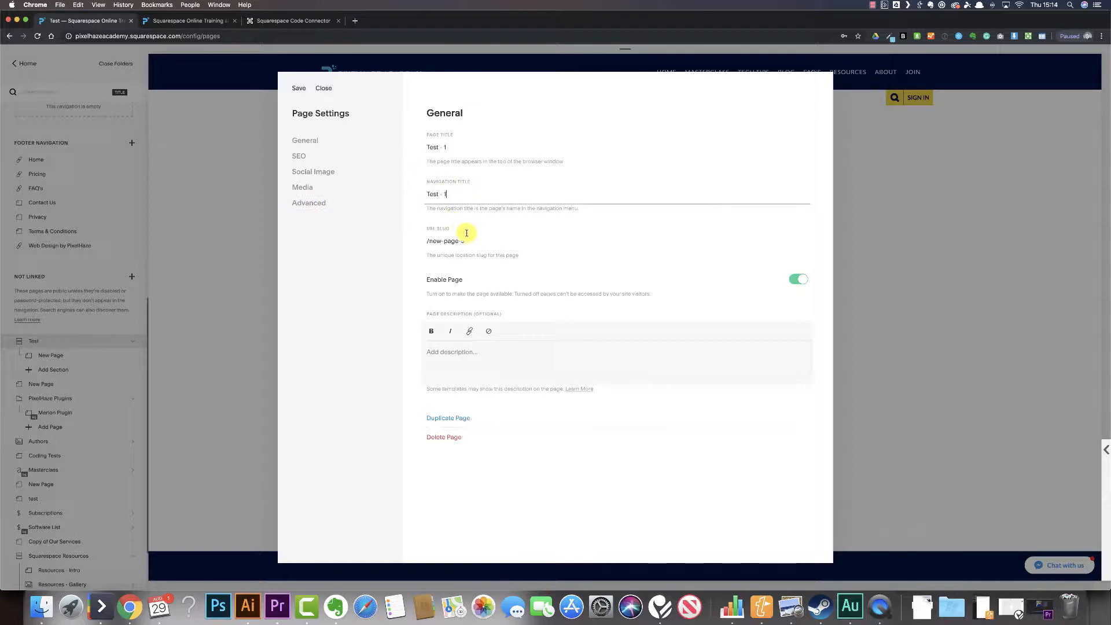
# - Try to save the section's settings with the URL slug /test-1
pyautogui.moveTo(465, 241); pyautogui.dragTo(429, 241)
pyautogui.write('test-1')
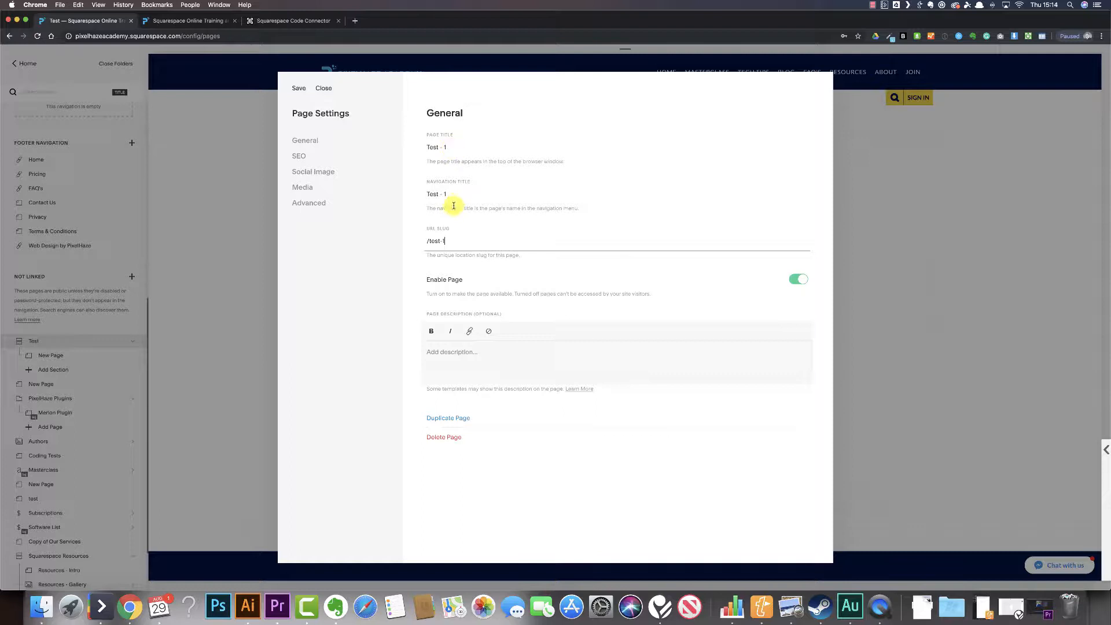
pyautogui.click(296, 88)
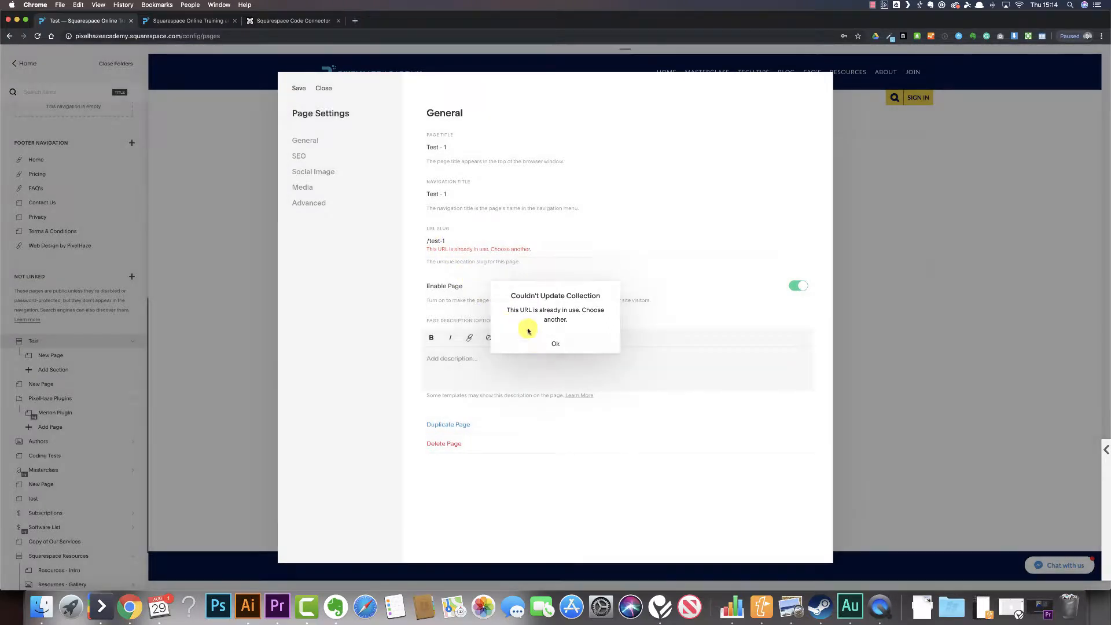
pyautogui.click(555, 343)
# - Change the section's page title and navigation title to "Test - 2" and its URL slug to /test-2, and save
pyautogui.click(450, 148)
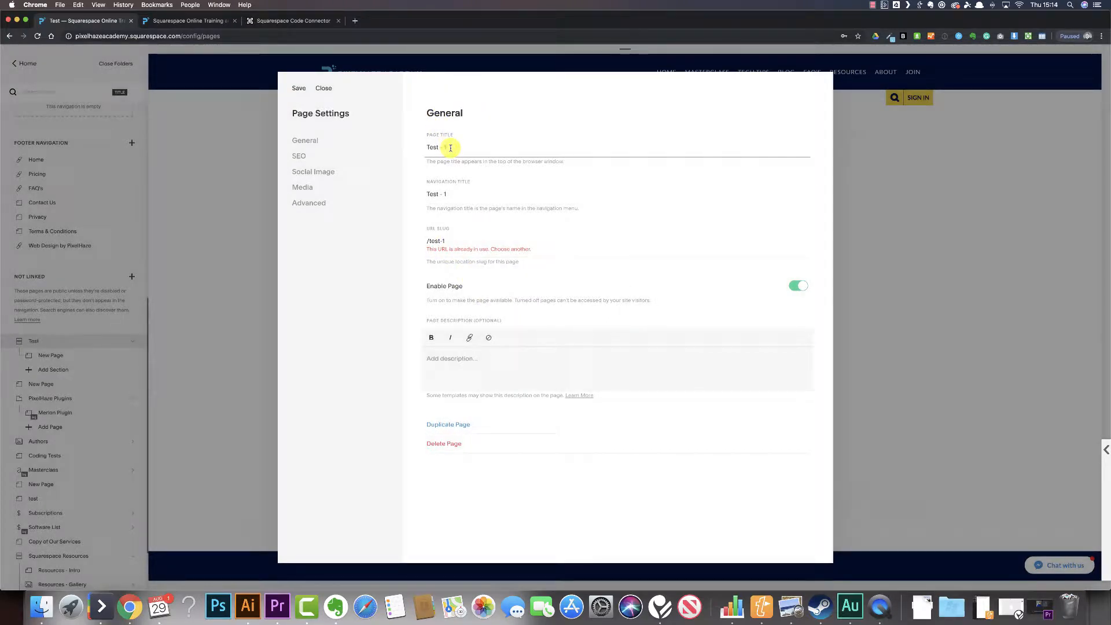
pyautogui.press('BackSpace')
pyautogui.write('2')
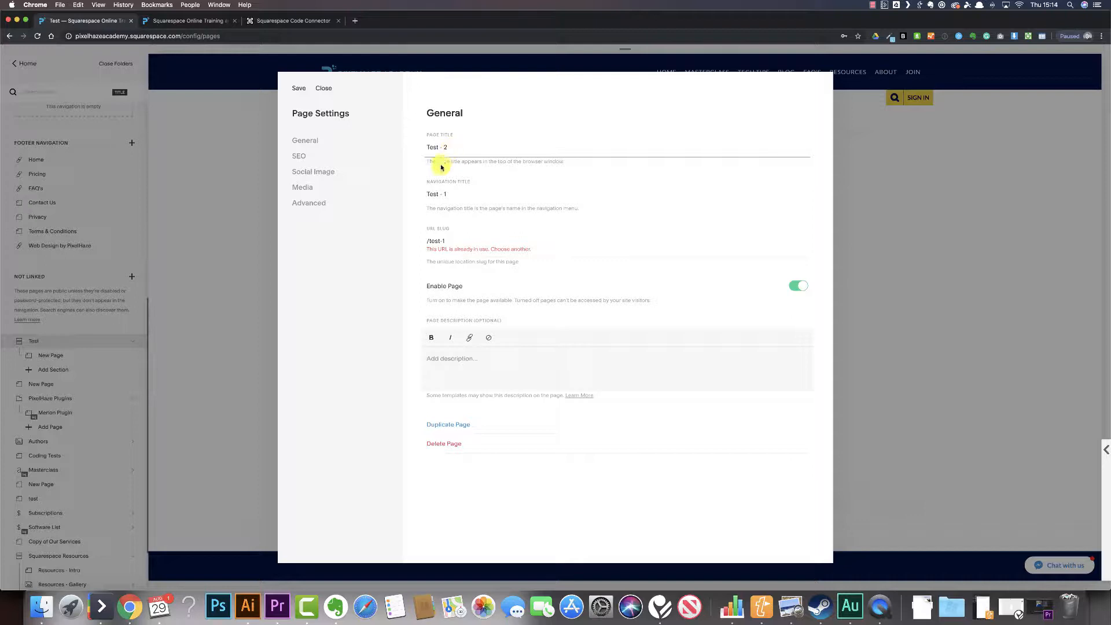
pyautogui.click(443, 193)
pyautogui.write('- 2')
pyautogui.click(442, 244)
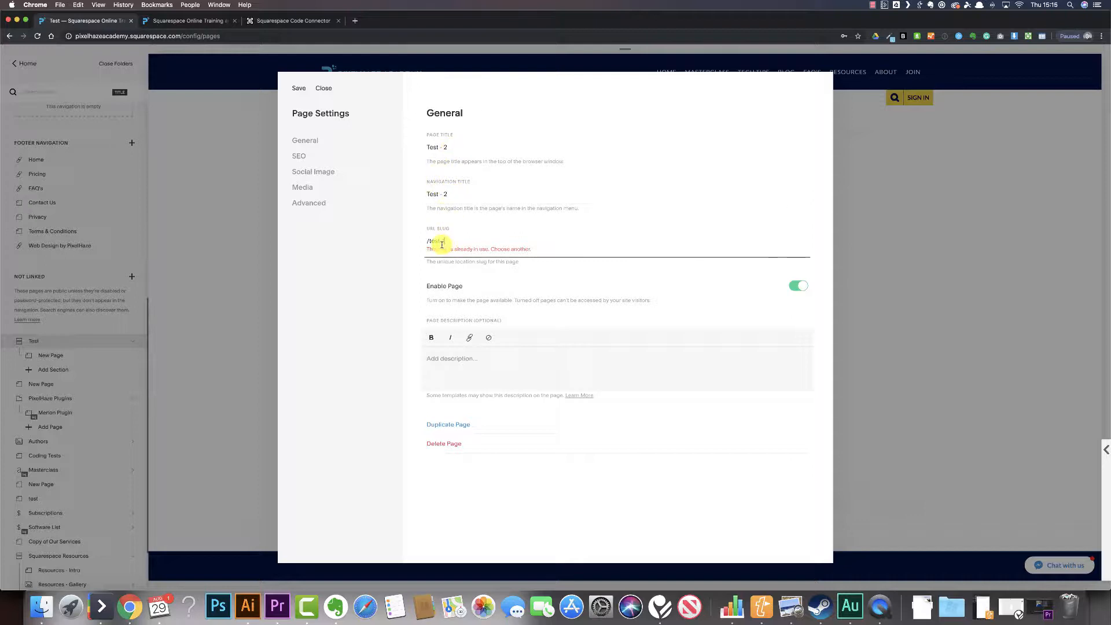
pyautogui.write('-2')
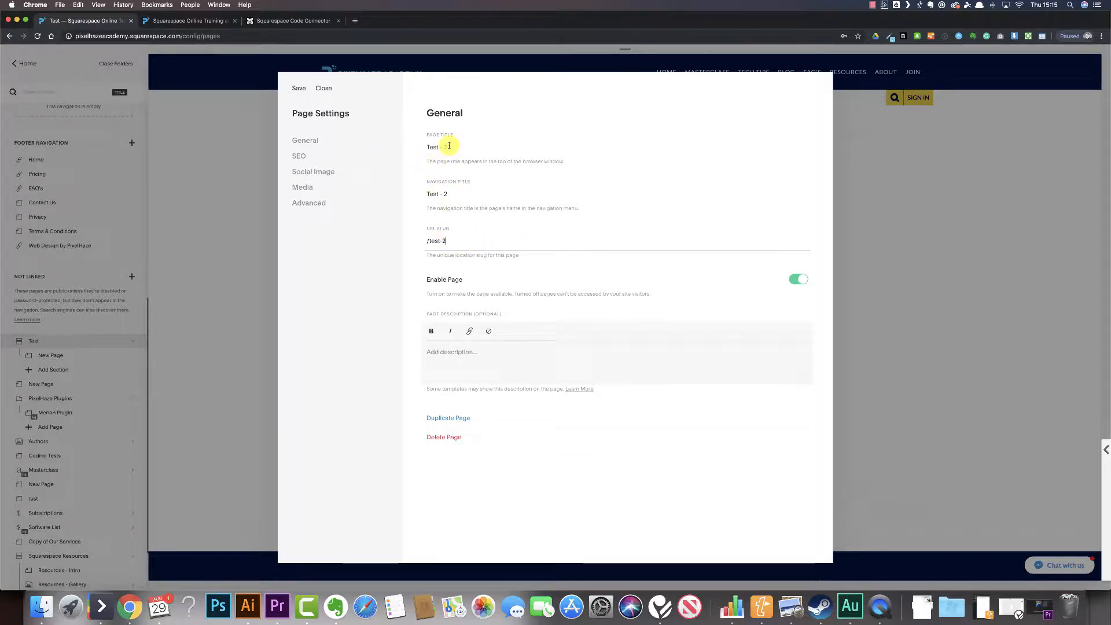
pyautogui.click(292, 88)
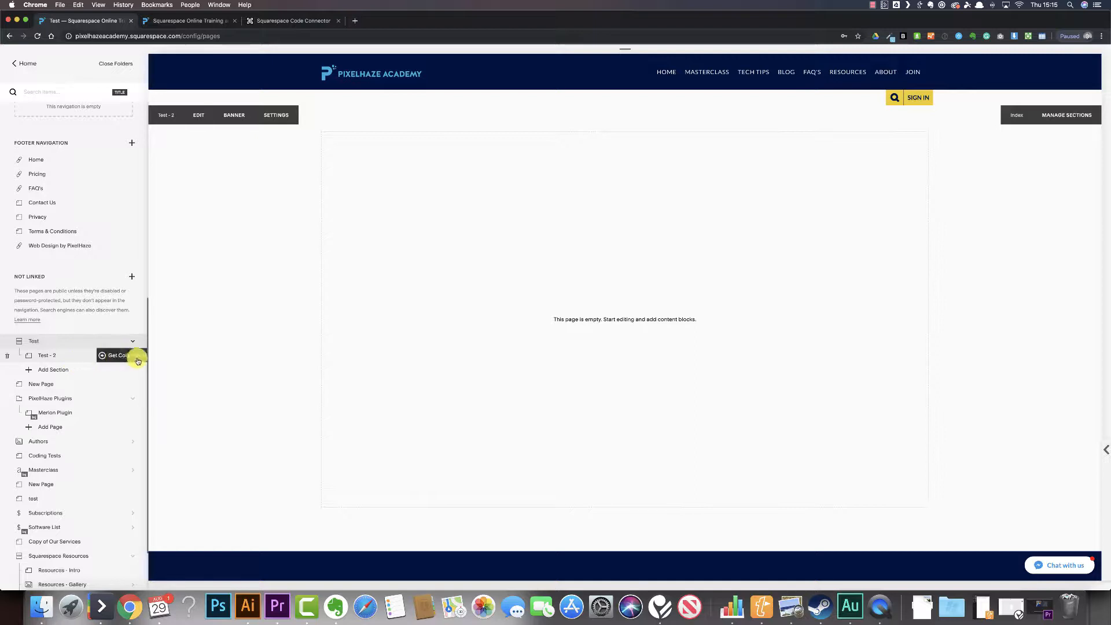
# - Duplicate the Test - 2 section and name the duplicate "Copy of Test - 3"
pyautogui.moveTo(74, 361)
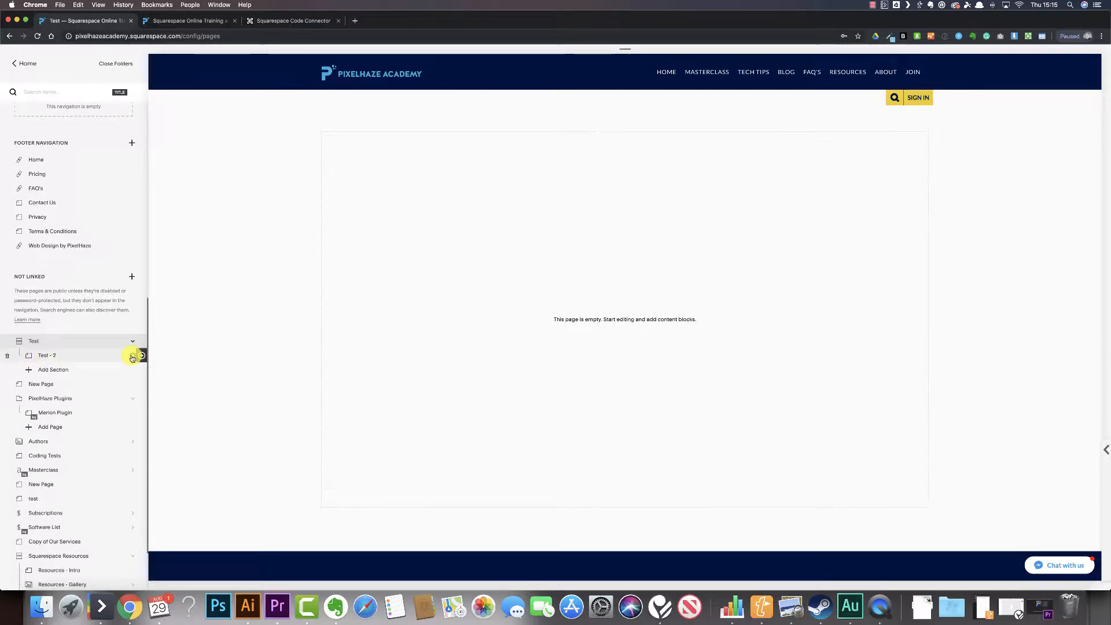
pyautogui.click(132, 357)
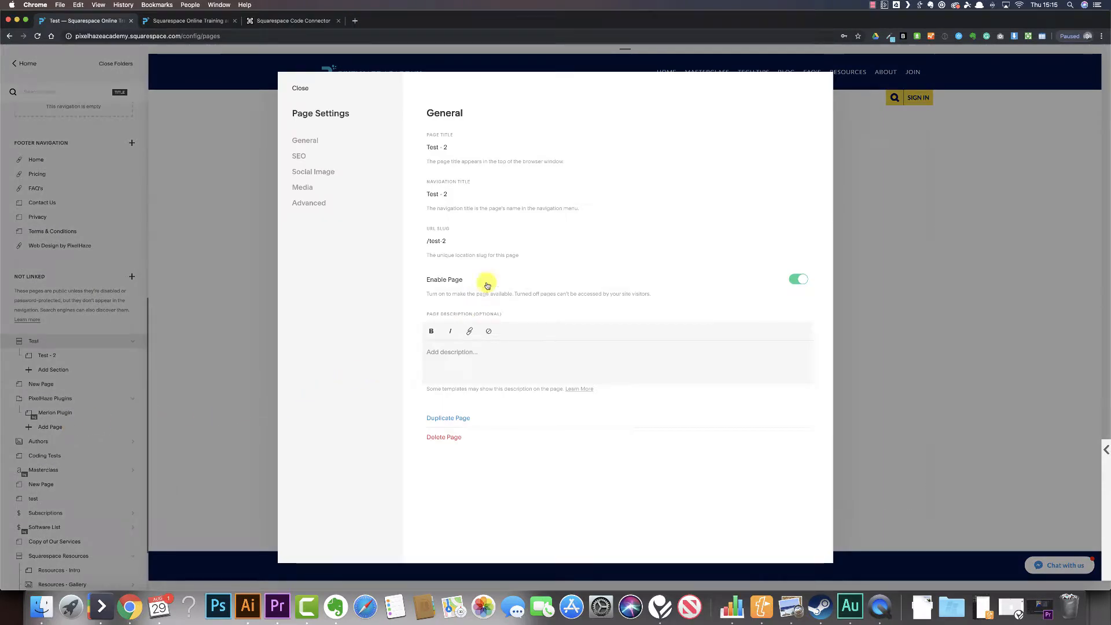
pyautogui.click(453, 418)
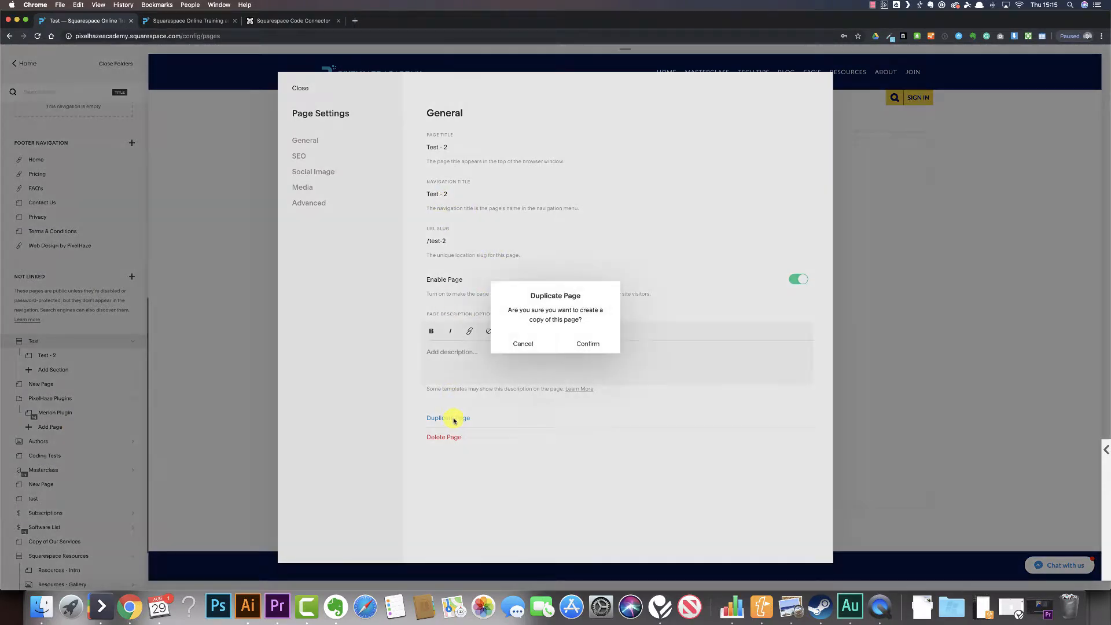
pyautogui.click(579, 347)
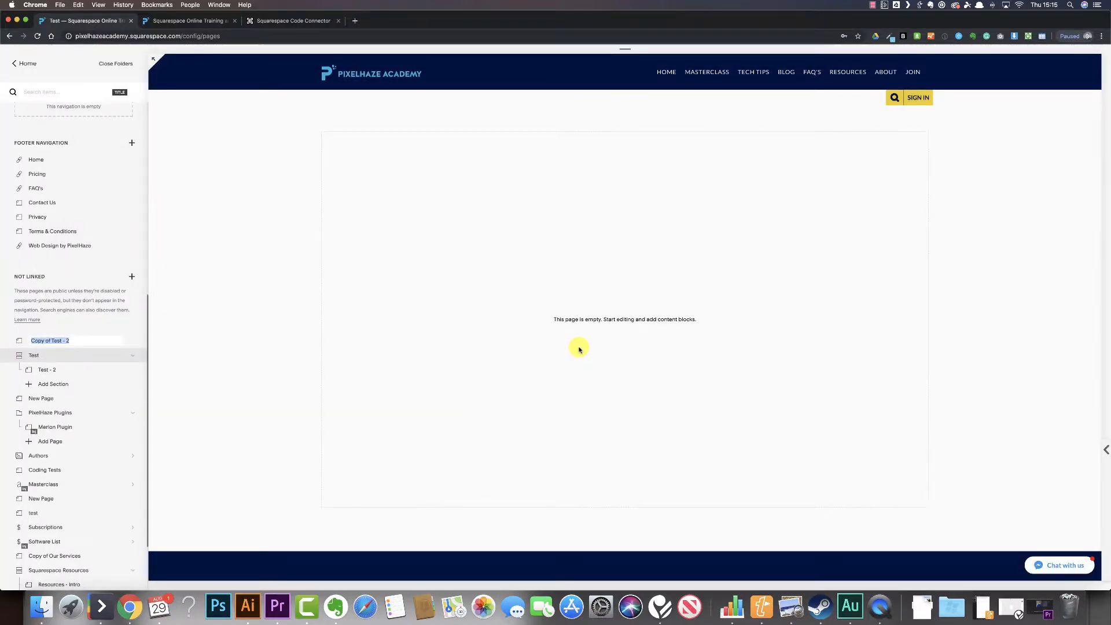
pyautogui.press('Right')
pyautogui.press('Return')
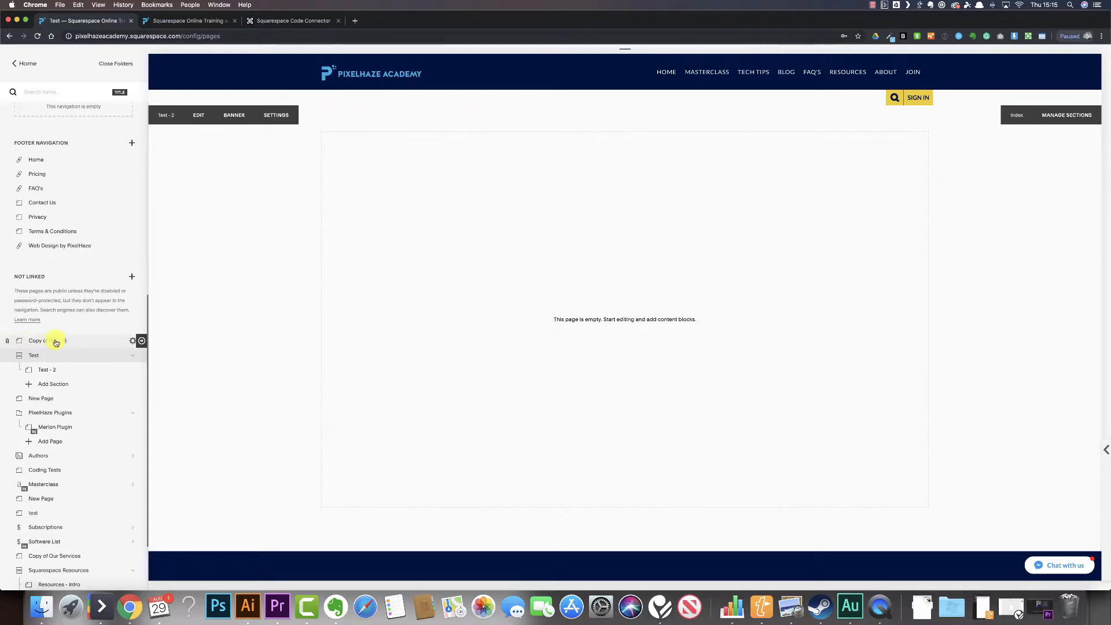
# - Set the duplicate's page title and navigation title to "Test - 3" and its URL slug to /test-3, and save
pyautogui.click(56, 341)
pyautogui.click(129, 340)
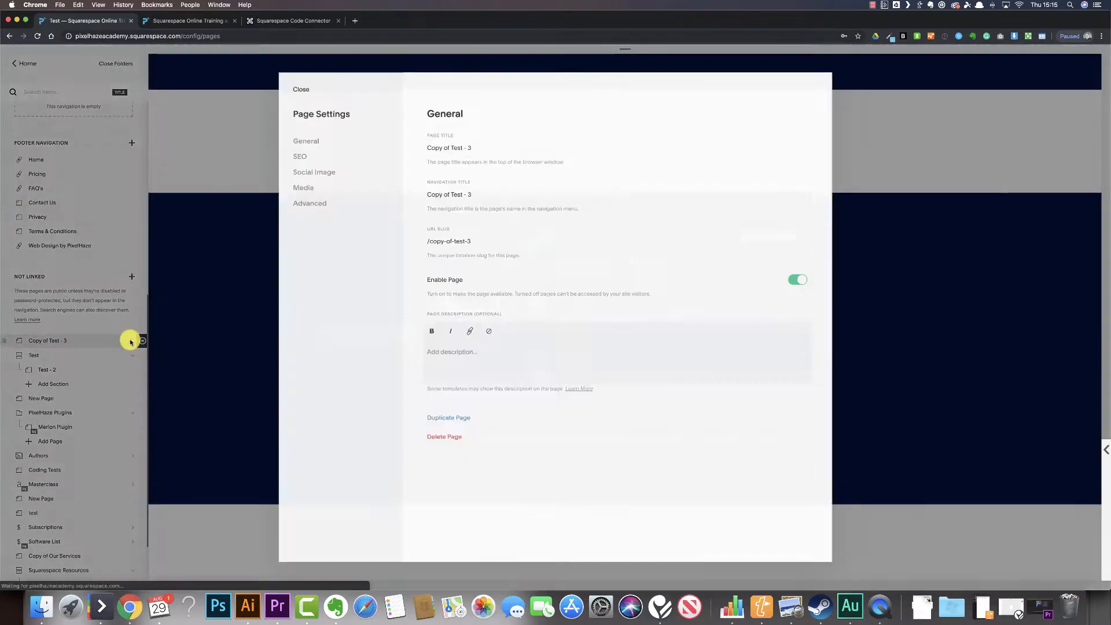
pyautogui.moveTo(450, 147); pyautogui.dragTo(404, 141)
pyautogui.press('BackSpace')
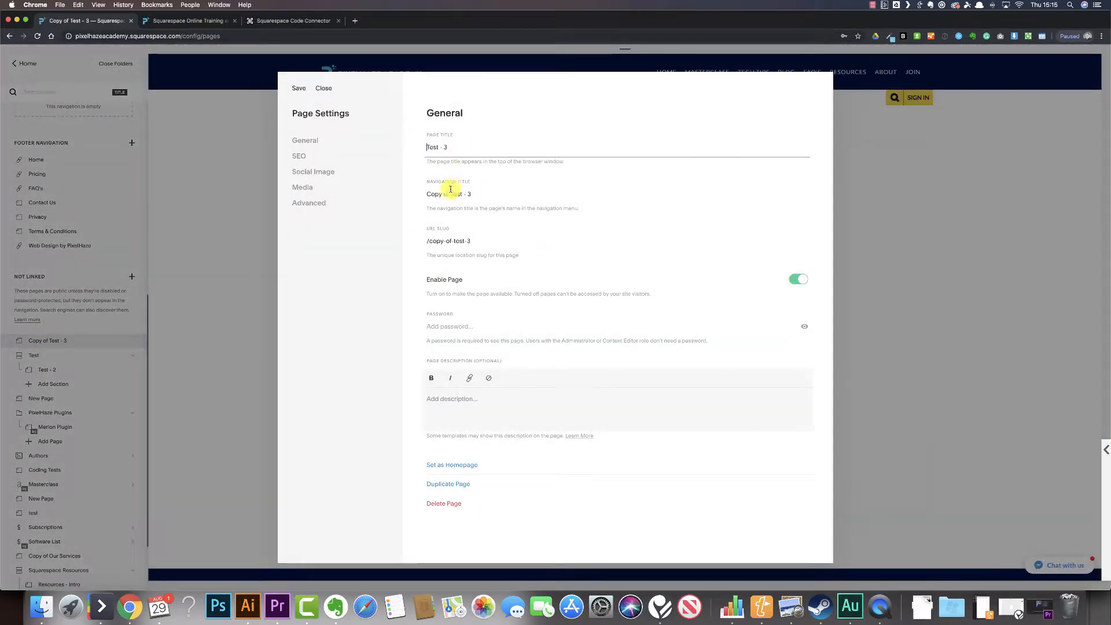
pyautogui.moveTo(451, 194); pyautogui.dragTo(427, 194)
pyautogui.press('BackSpace')
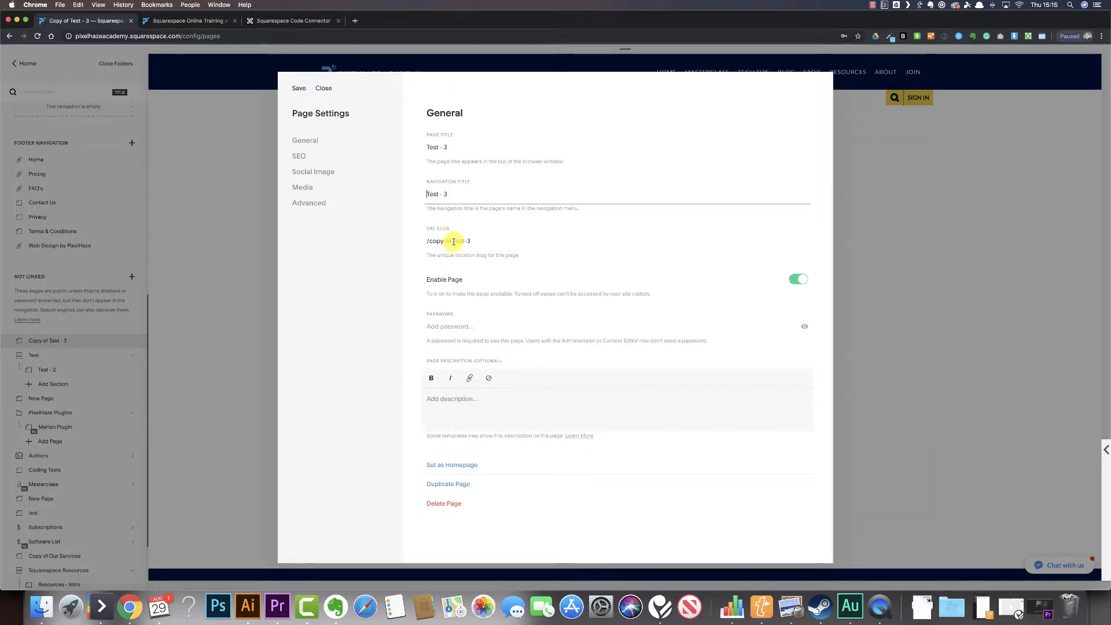
pyautogui.moveTo(453, 240); pyautogui.dragTo(429, 240)
pyautogui.press('BackSpace')
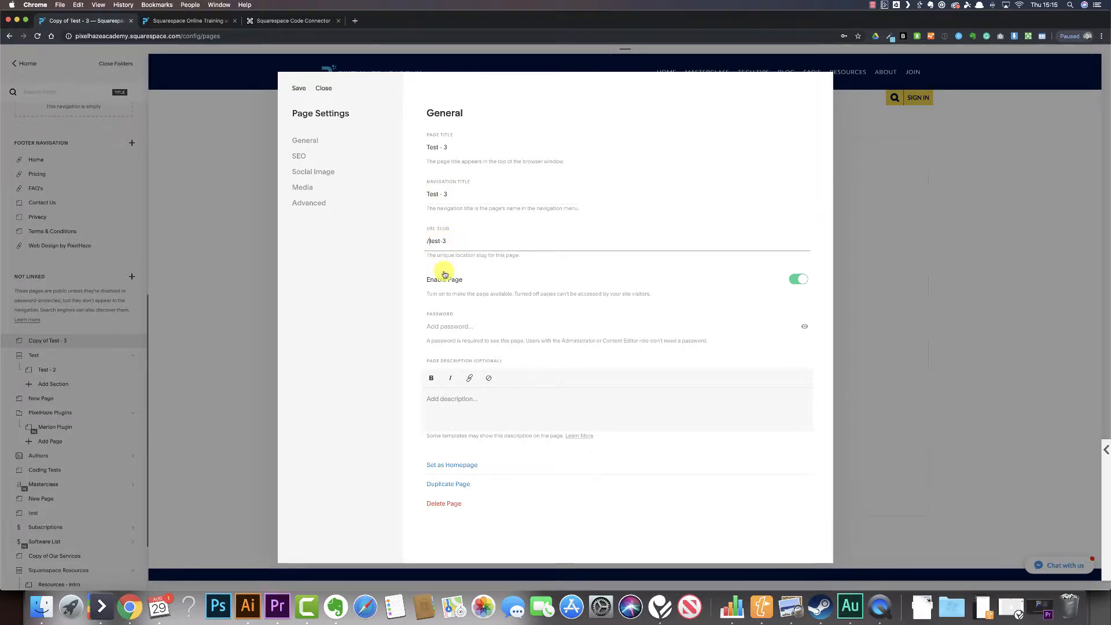
pyautogui.click(294, 86)
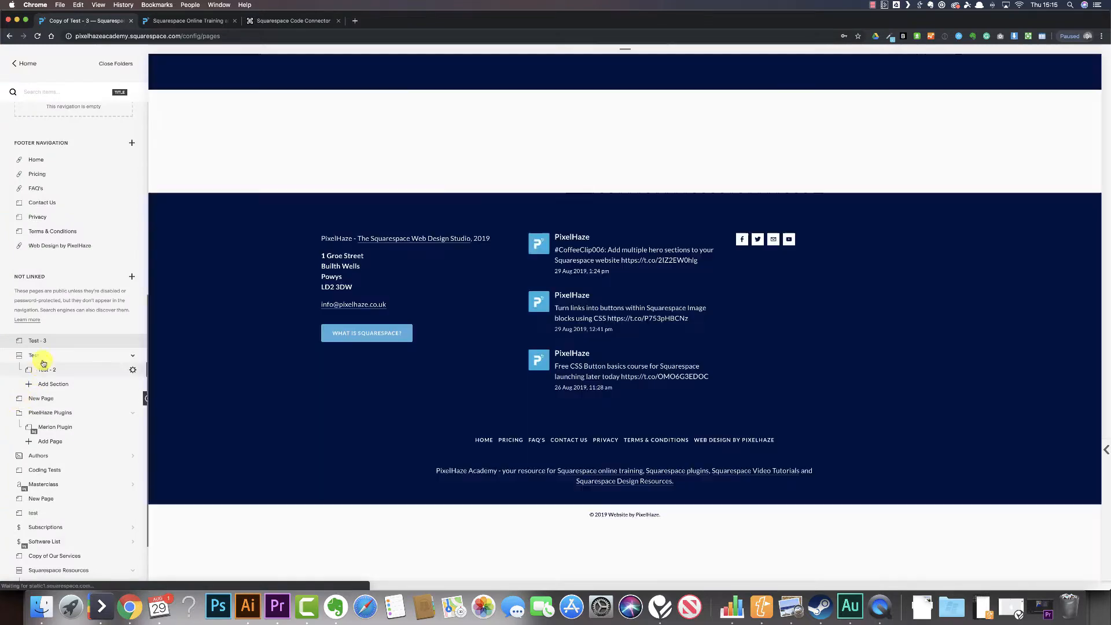
# - Move the Test - 3 page into the Test index below Test - 2, and duplicate it
pyautogui.moveTo(48, 344); pyautogui.dragTo(54, 374)
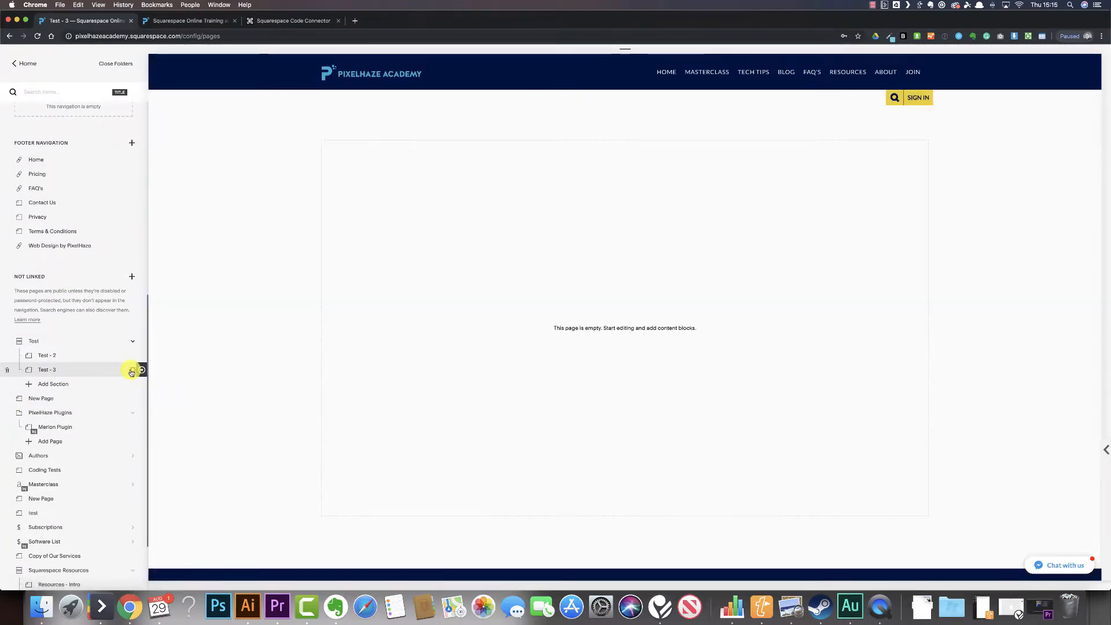
pyautogui.click(132, 371)
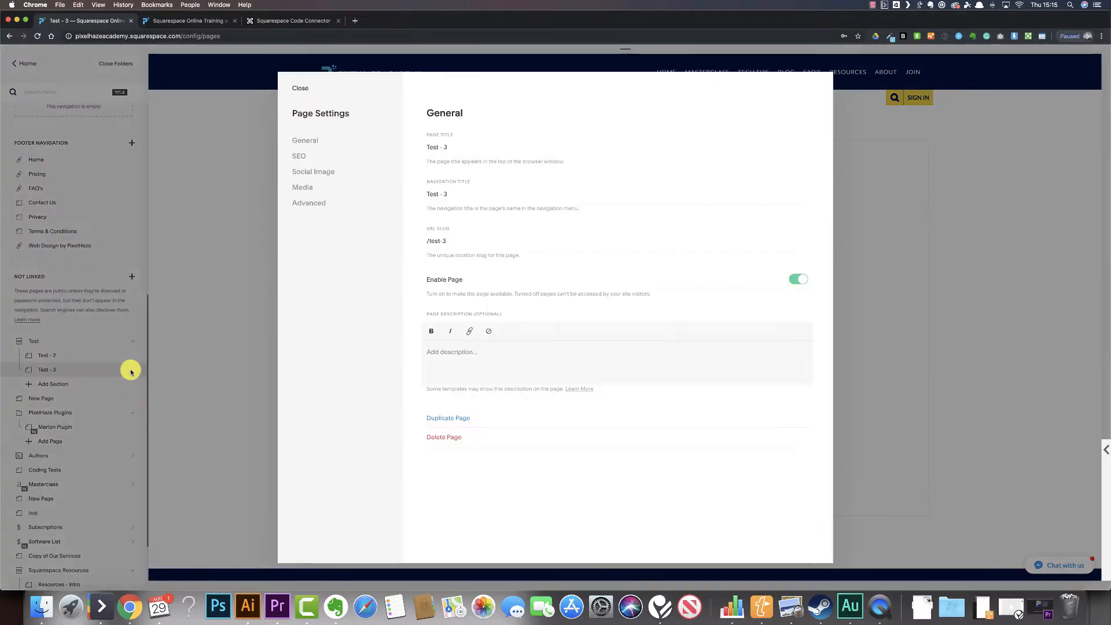
pyautogui.click(447, 418)
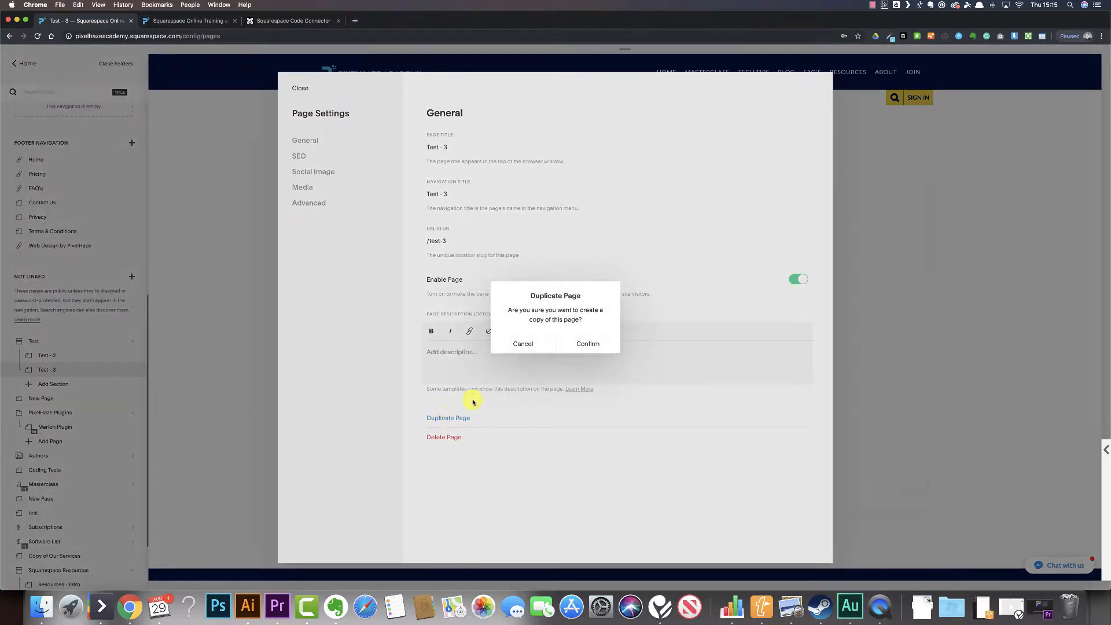
pyautogui.click(583, 344)
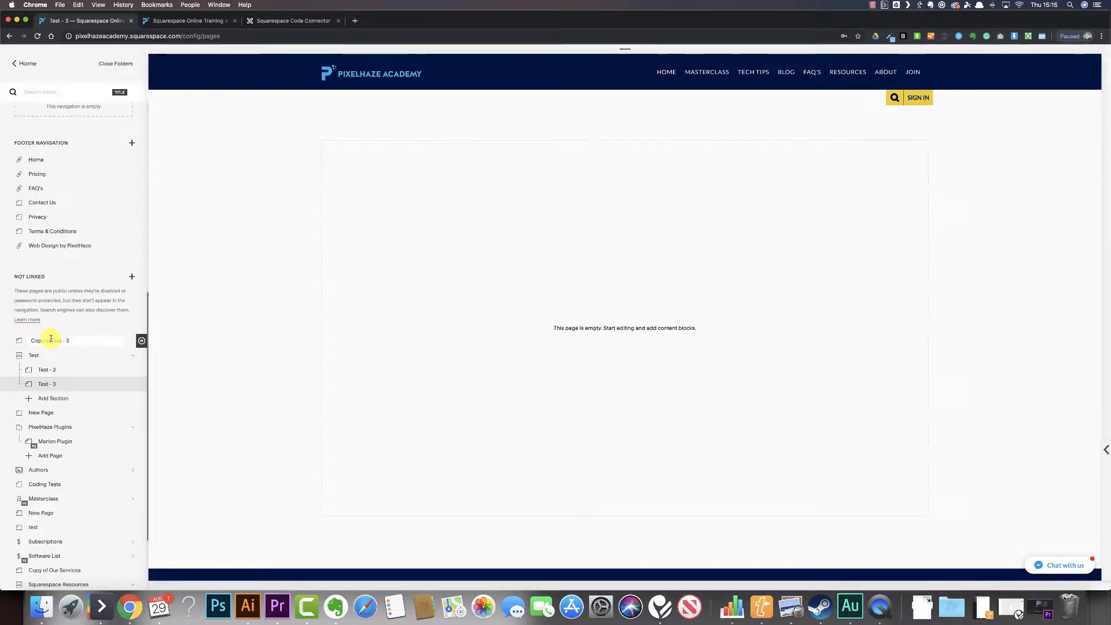
pyautogui.click(20, 340)
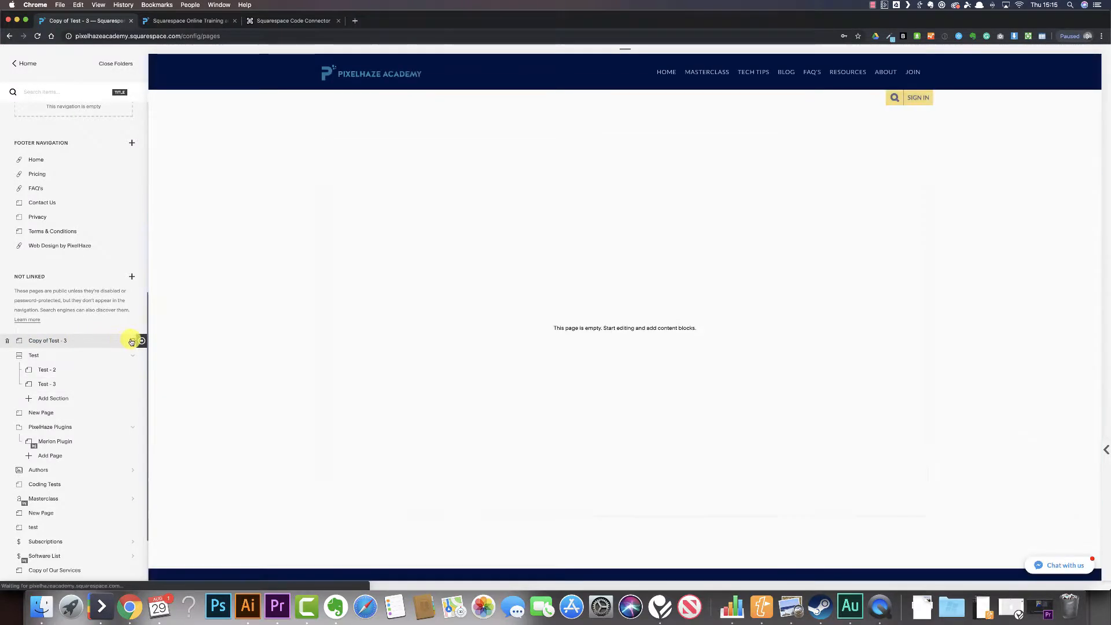
# - Set the page title of the Test - 3 duplicate to "Test - 4" in its page settings
pyautogui.click(132, 341)
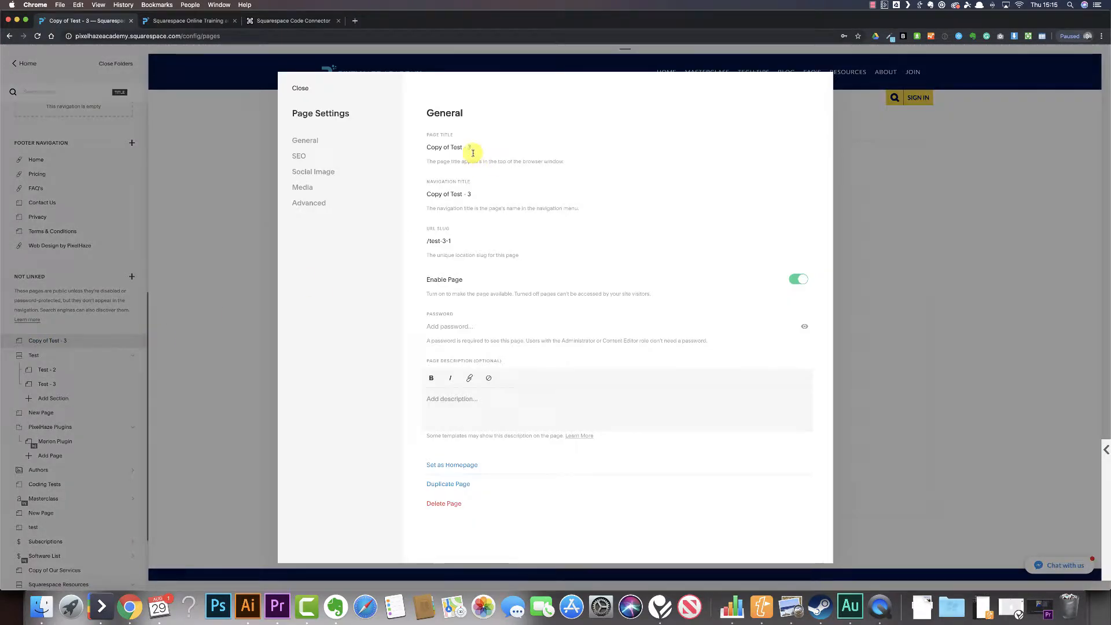
pyautogui.moveTo(450, 147); pyautogui.dragTo(427, 147)
pyautogui.press('BackSpace')
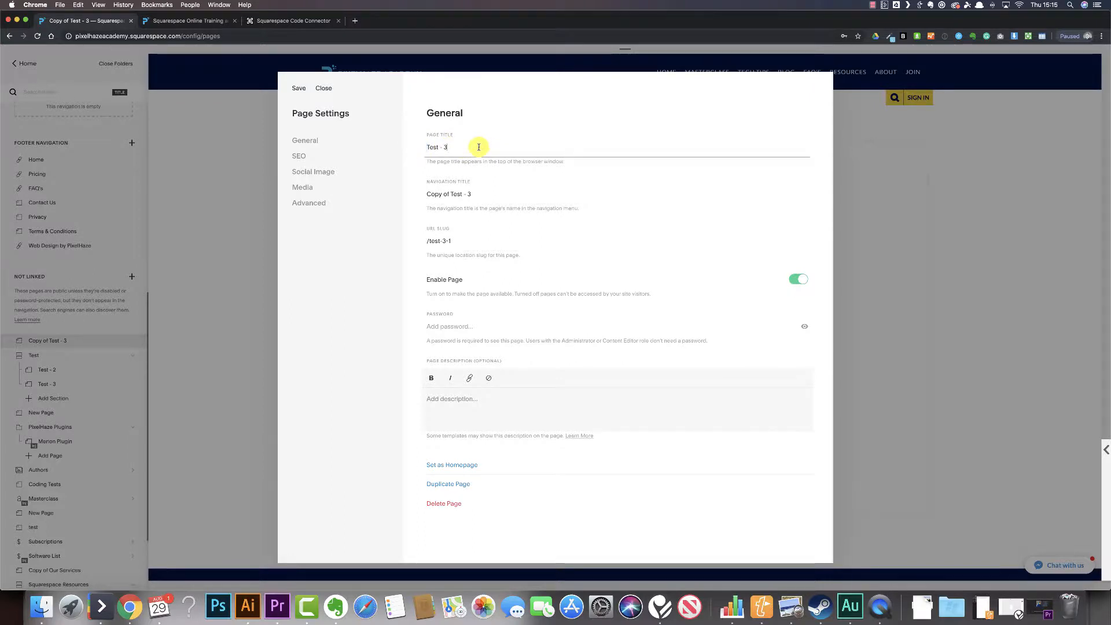
pyautogui.press('BackSpace')
pyautogui.write('4')
# - Set the duplicate's navigation title to "Test - 4" and copy that text
pyautogui.click(470, 194)
pyautogui.press('BackSpace')
pyautogui.write('4')
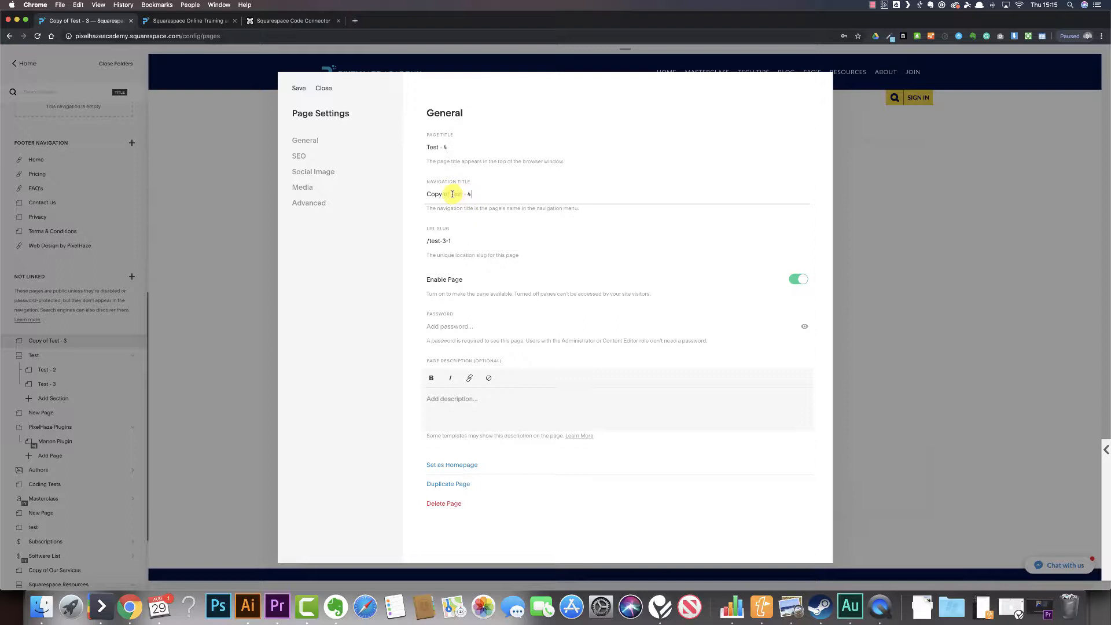
pyautogui.moveTo(452, 194); pyautogui.dragTo(372, 186)
pyautogui.press('BackSpace')
pyautogui.moveTo(454, 191); pyautogui.dragTo(397, 190)
pyautogui.press('super+c')
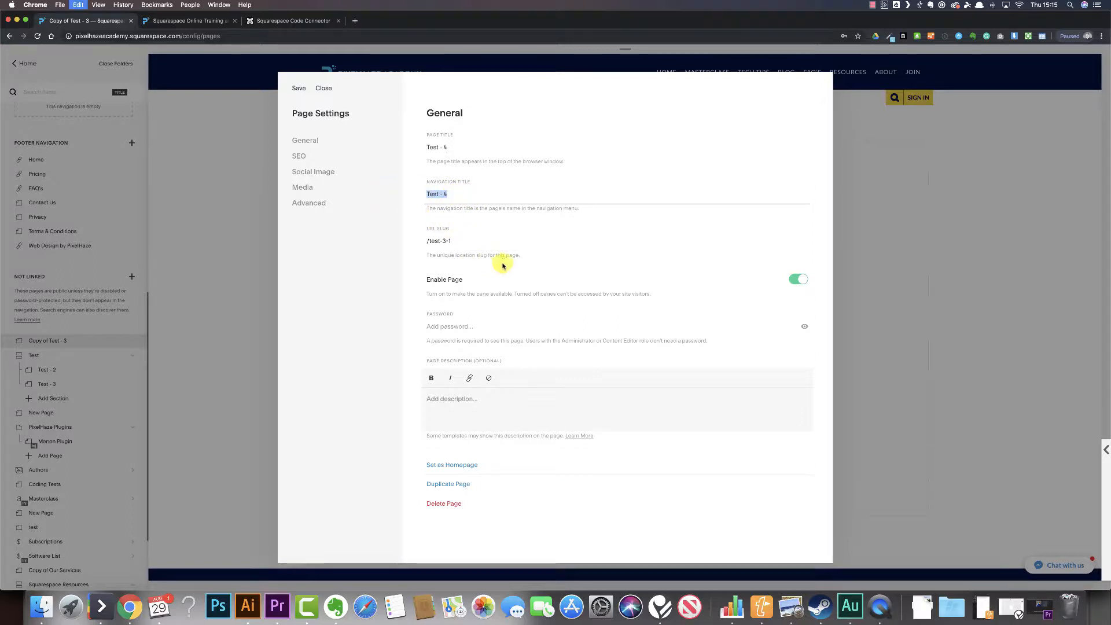
# - Set the duplicate's URL slug to /test-4 and save, and move the page into the Test index below Test - 3
pyautogui.moveTo(460, 240); pyautogui.dragTo(422, 241)
pyautogui.write('/test-4')
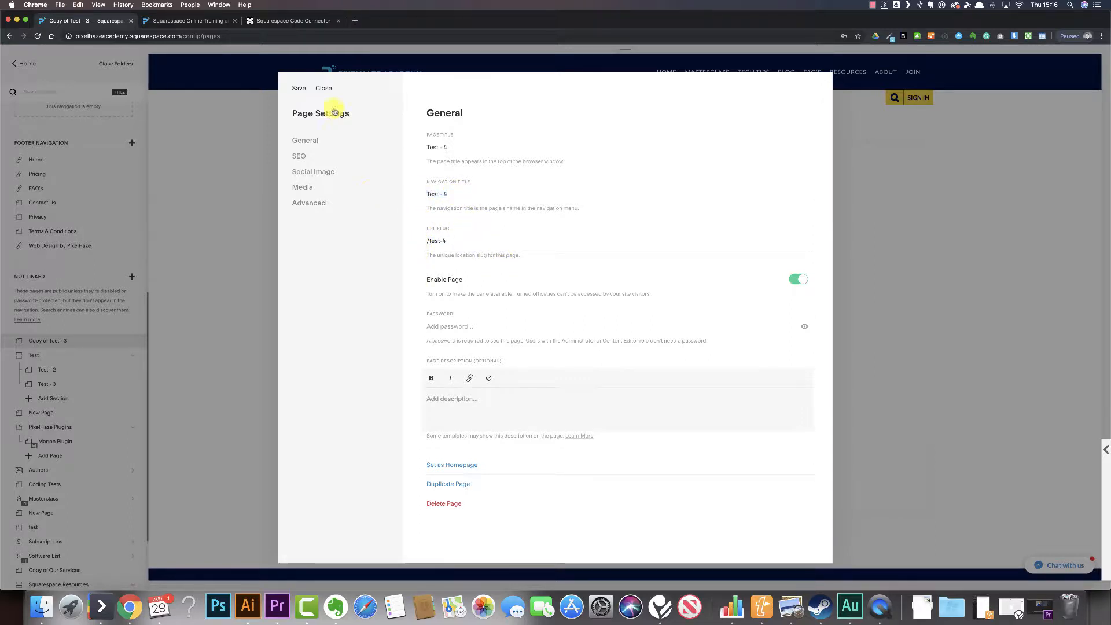
pyautogui.click(300, 87)
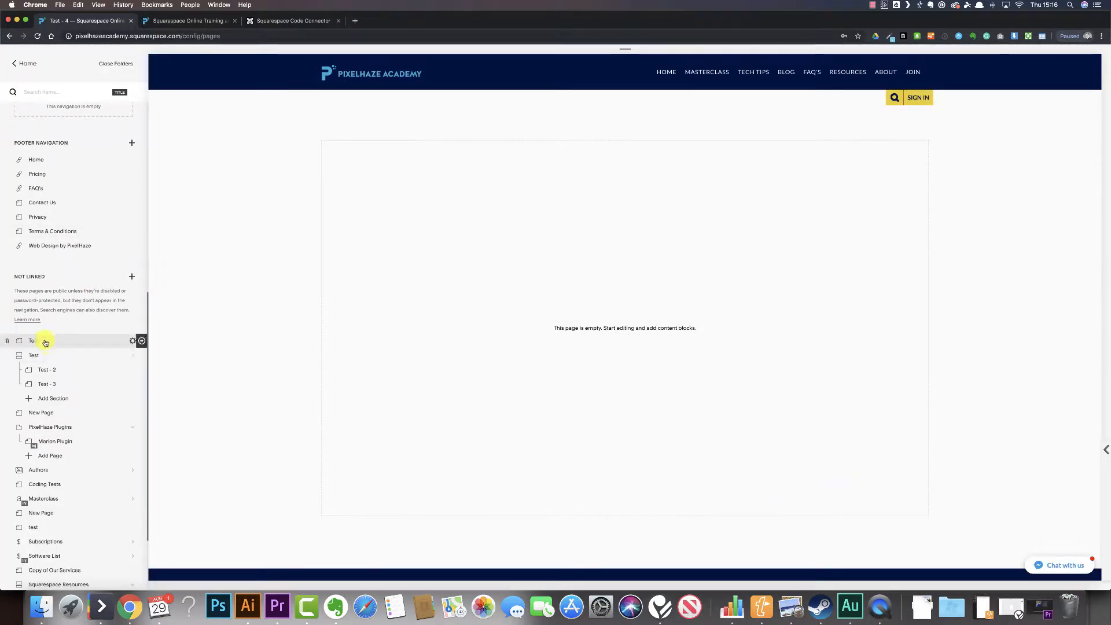
pyautogui.moveTo(45, 341); pyautogui.dragTo(60, 379)
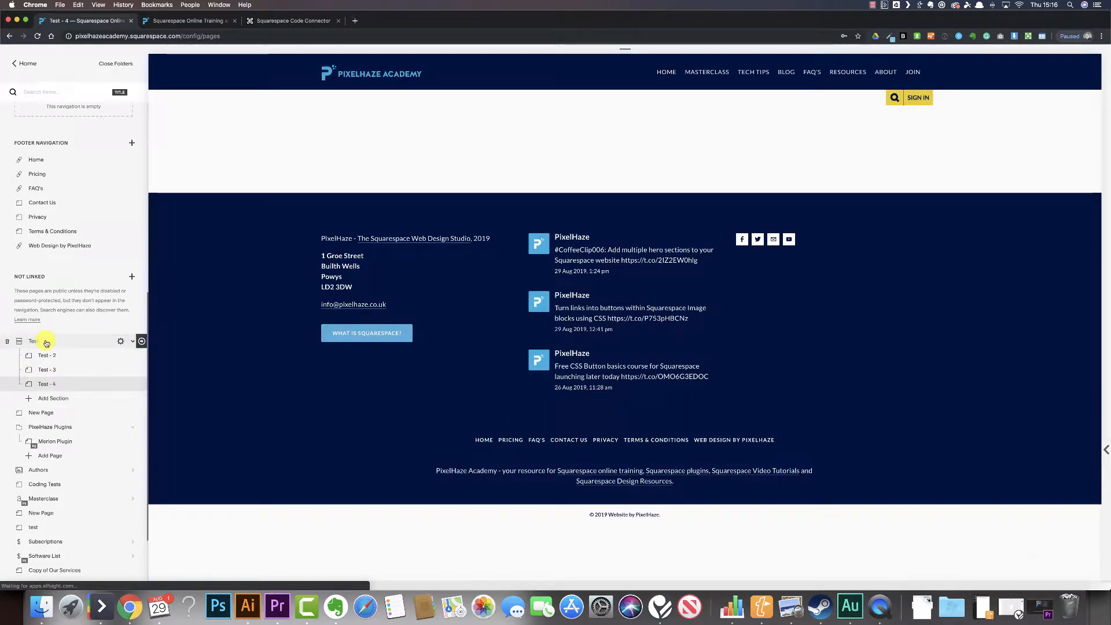
# - Open the Test index page and look through its stacked blank sections
pyautogui.click(46, 342)
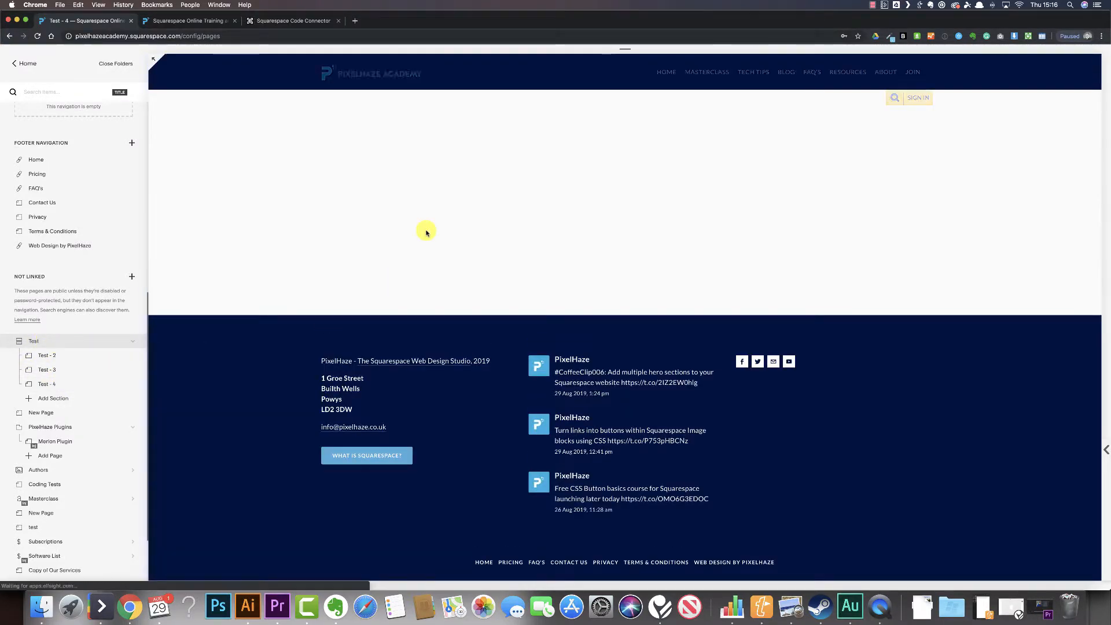
pyautogui.scroll(-5, 494, 310)
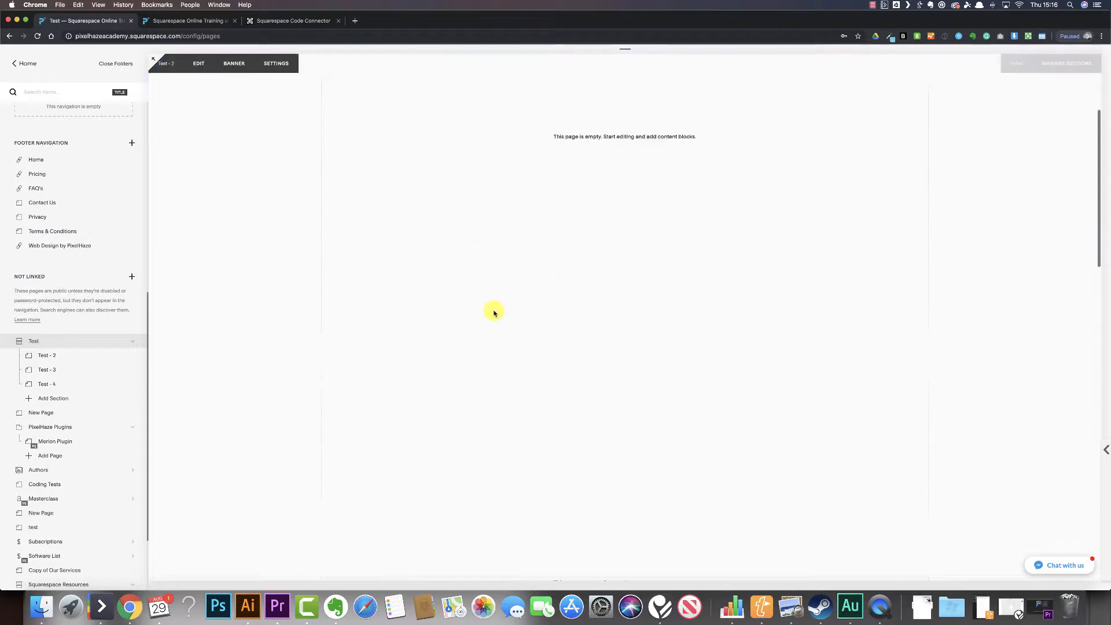
pyautogui.scroll(-5, 494, 313)
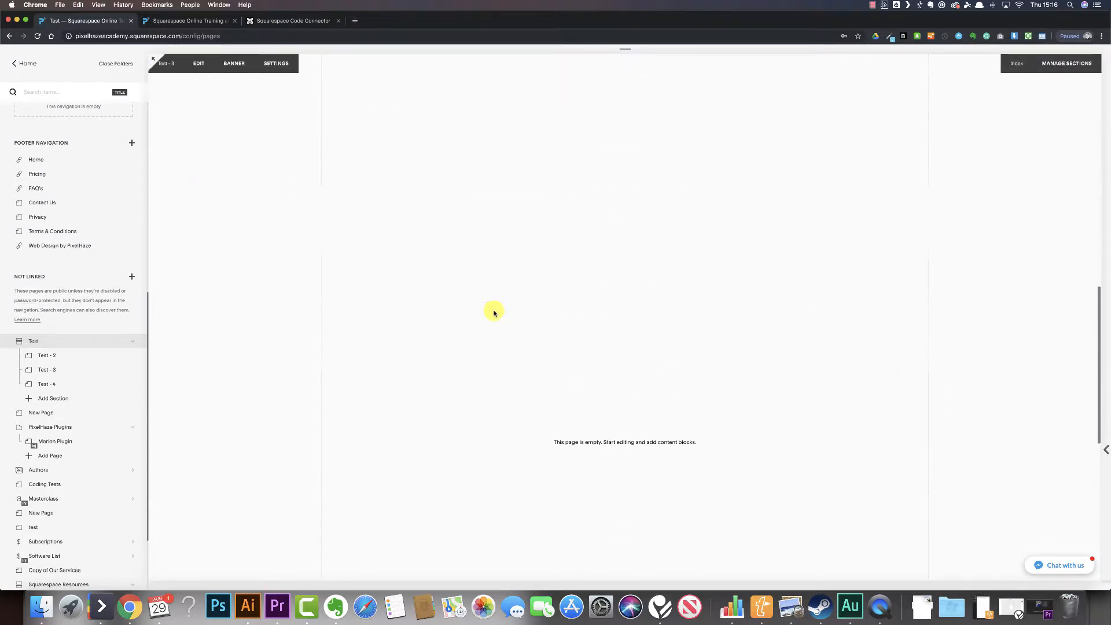
pyautogui.scroll(8, 493, 312)
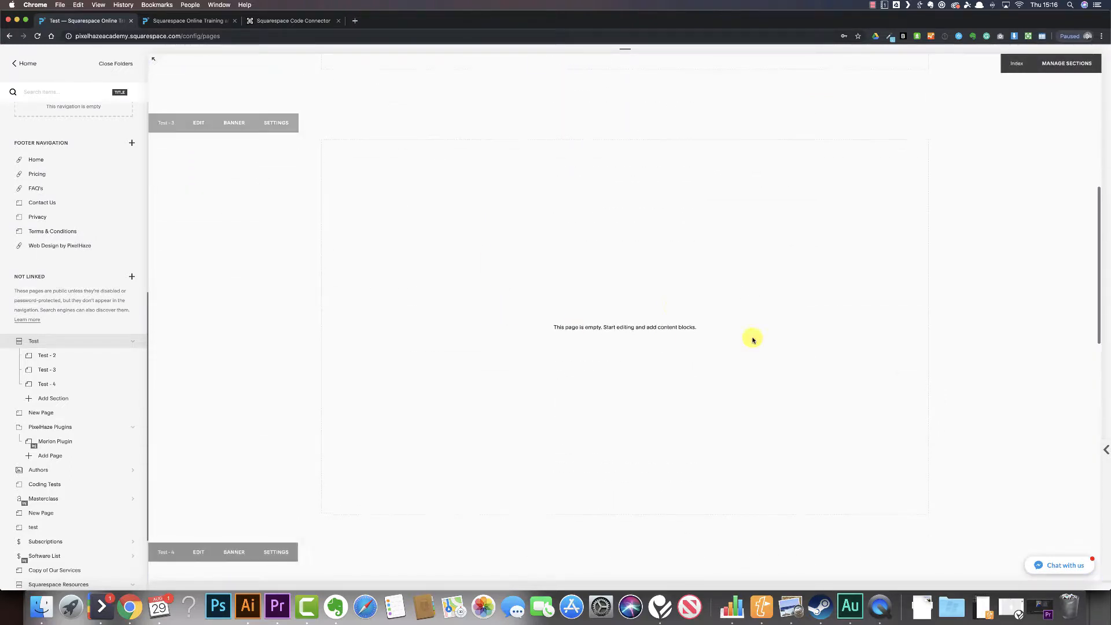
pyautogui.moveTo(547, 326); pyautogui.dragTo(707, 334)
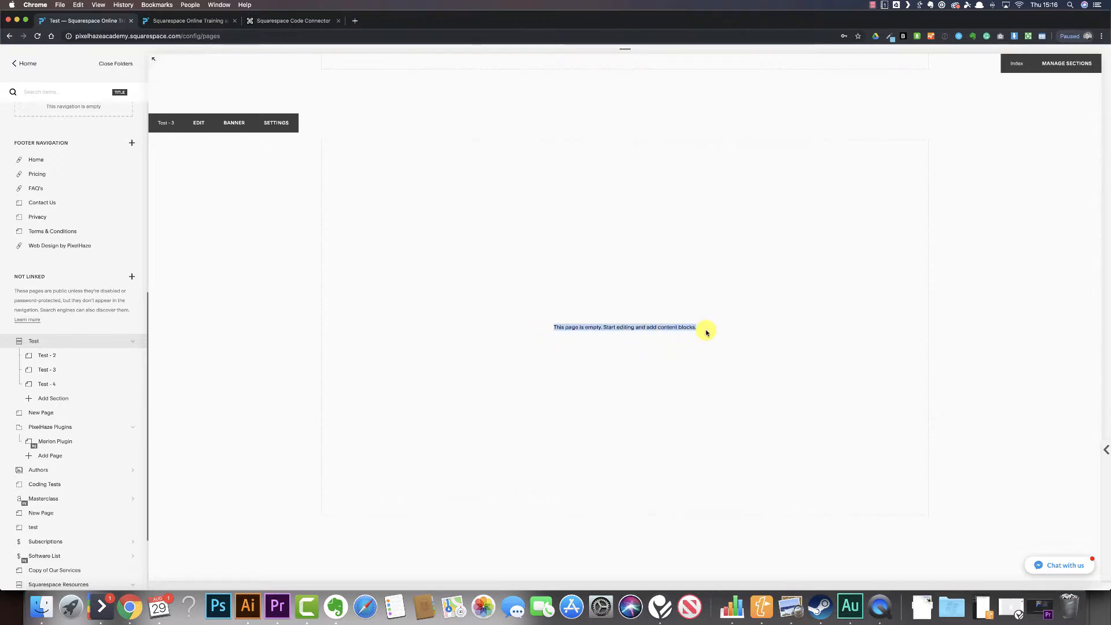
# - Give the Test - 2 section a banner image of the cloud-topped snowy mountain from the free image search, and save
pyautogui.scroll(6, 681, 304)
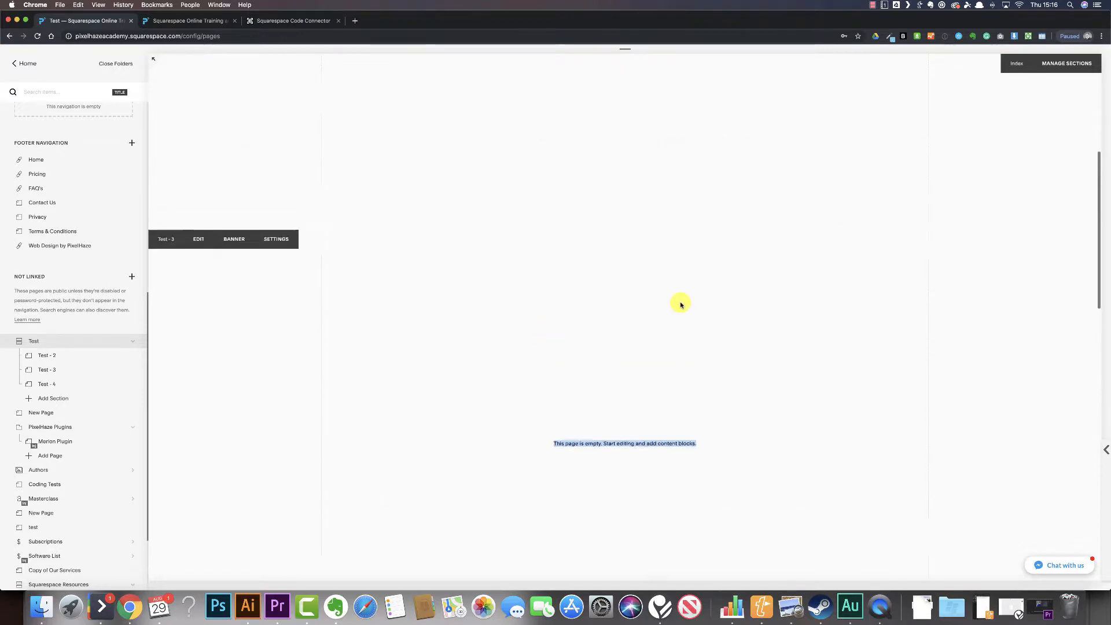
pyautogui.scroll(5, 680, 303)
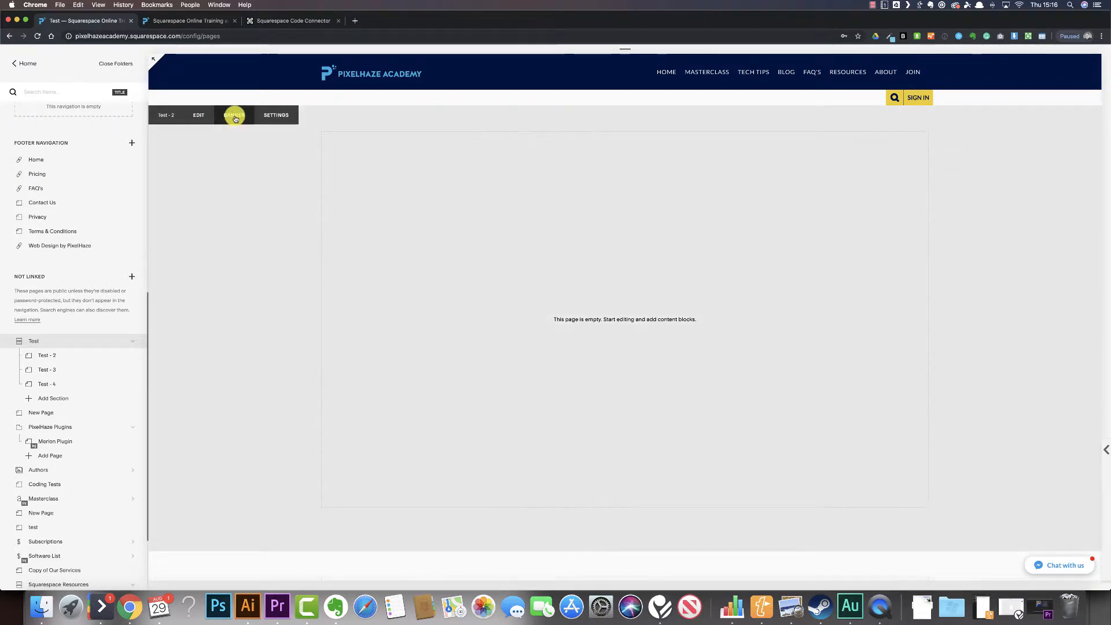
pyautogui.click(235, 116)
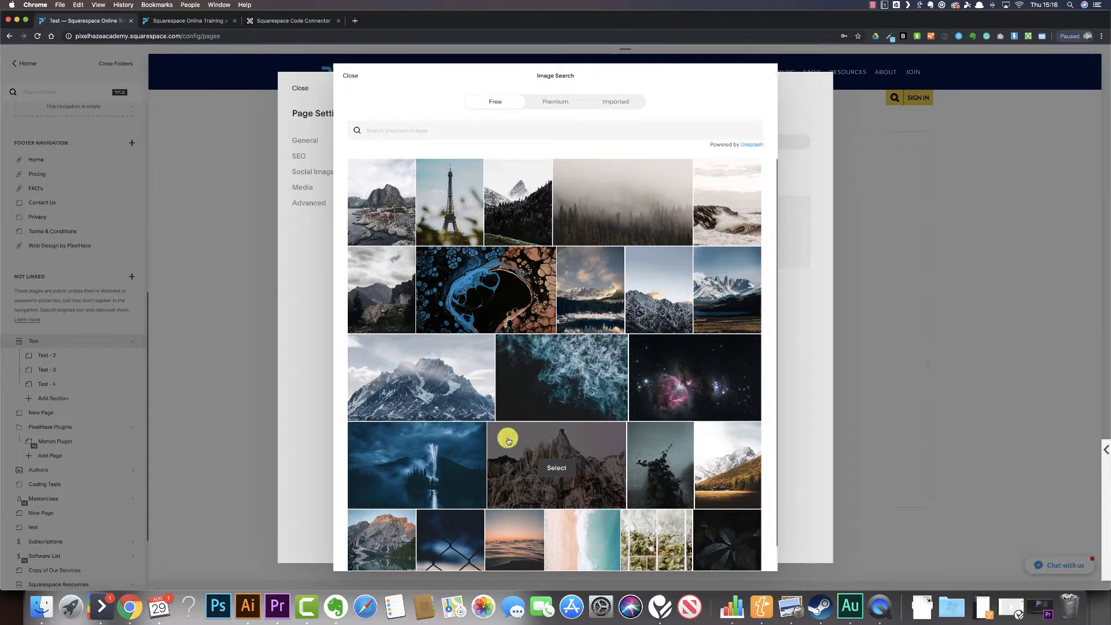
pyautogui.click(414, 387)
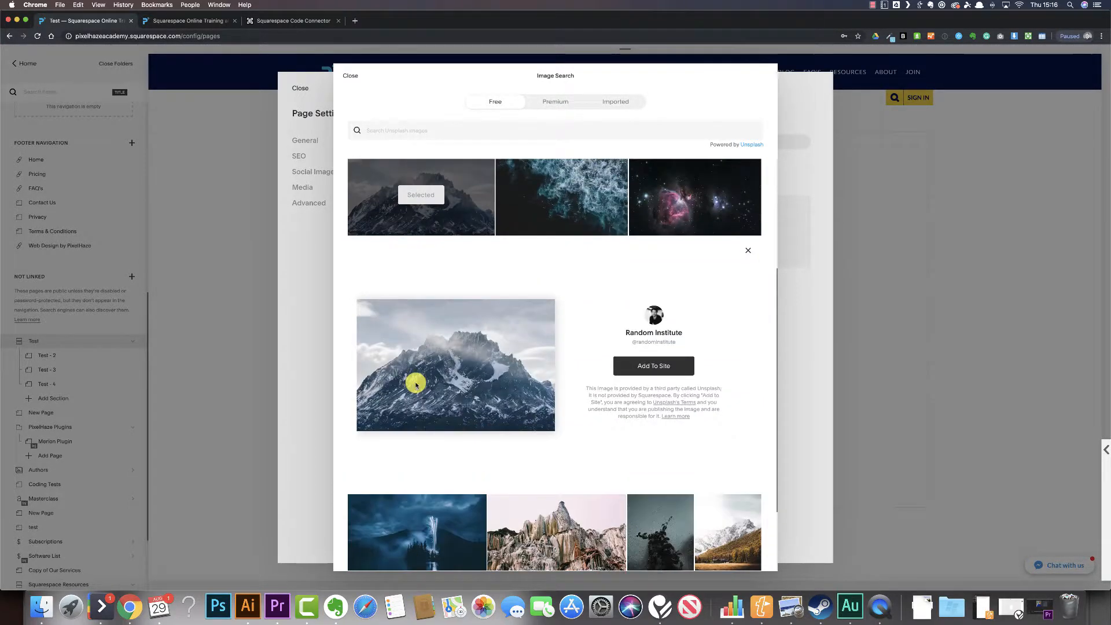
pyautogui.click(671, 367)
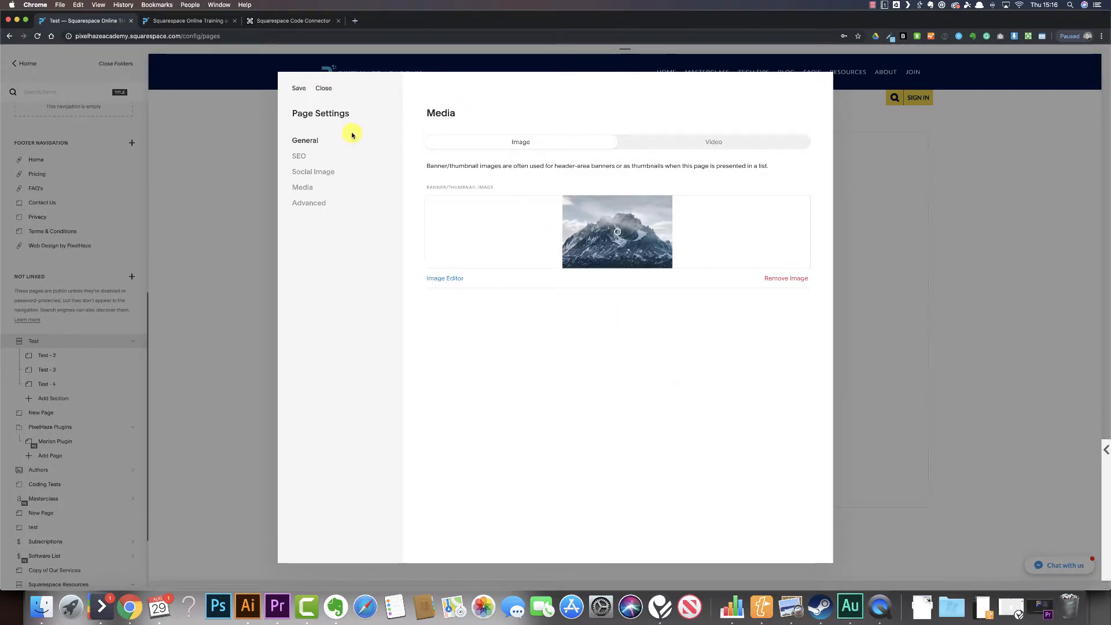
pyautogui.click(297, 89)
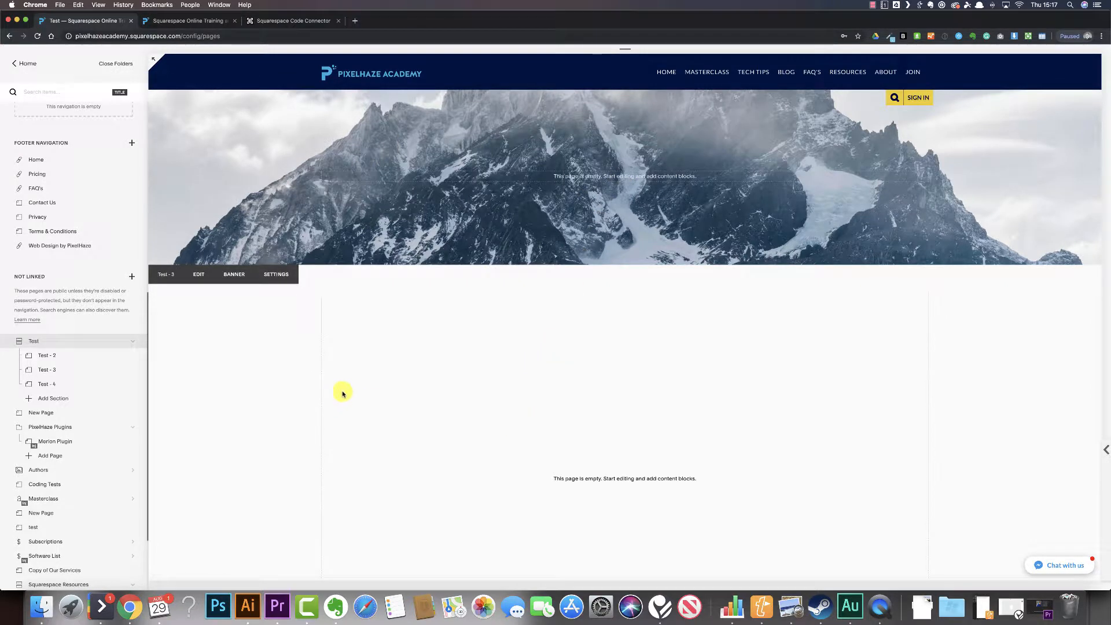
# - Fill the Test - 3 section's text block with a "Lorem ipsum dolor sit amet" placeholder paragraph
pyautogui.click(200, 275)
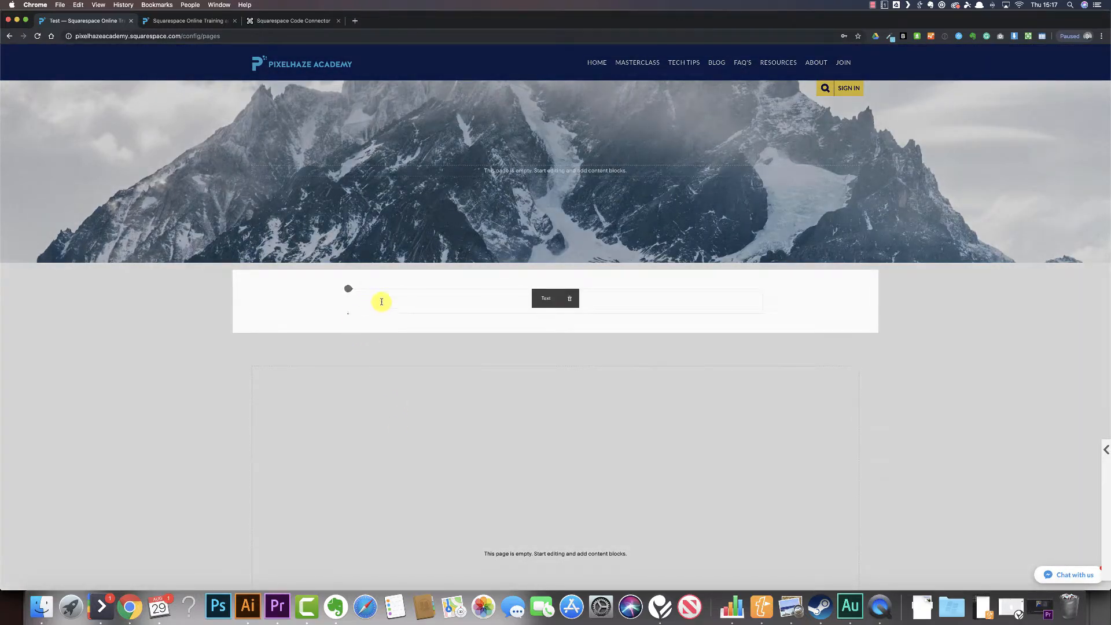
pyautogui.click(382, 301)
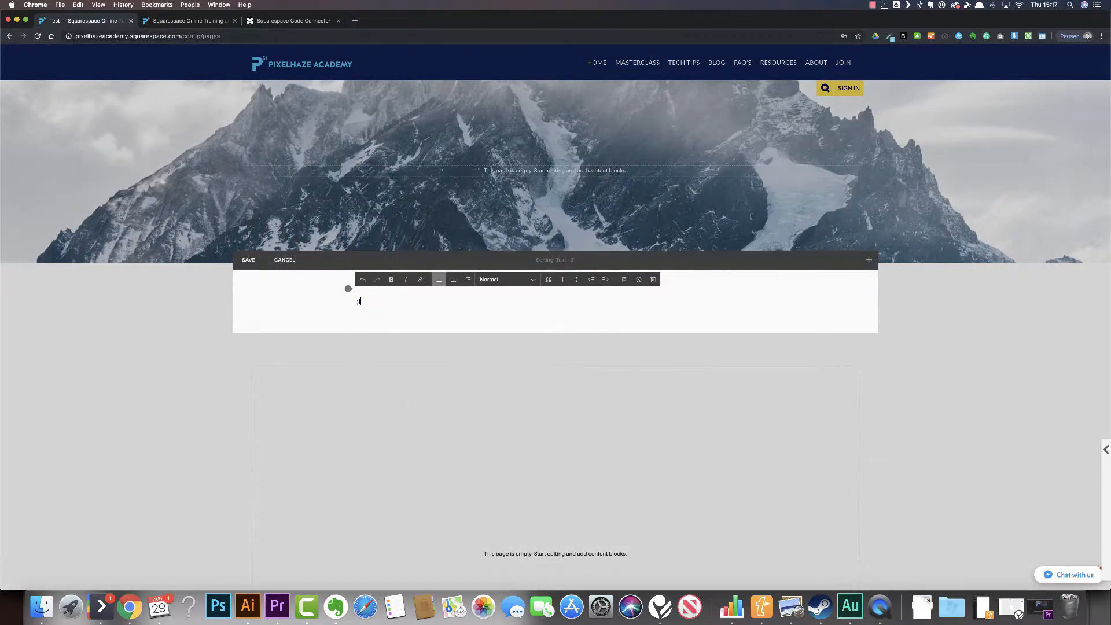
pyautogui.write('Lorem ipsum dolor sit amet, consectetur adipiscing elit, sed do eiusmod tempor incididunt ut labore et dolore magna aliqua. Ut enim ad minim veniam, quis nostrud exercitation ullamco laboris nisi ut aliquip ex ea commodo consequat. Duis aute irure dolor in reprehenderit in voluptate velit esse cillum dolore eu fugiat nulla pariatur. Excepteur sint occaecat cupidatat non proident, sunt in culpa qui officia deserunt mollit anim id est laborum.')
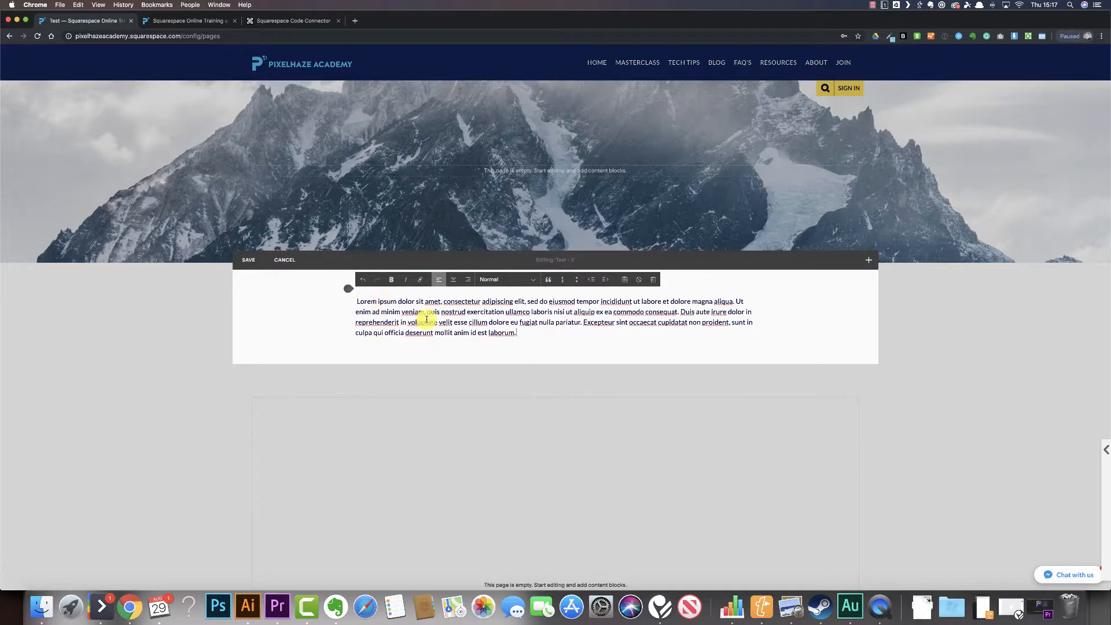
# - Add the line "Title" above the paragraph in Heading 1 style without a leading space, and save the section
pyautogui.click(356, 301)
pyautogui.press('Return')
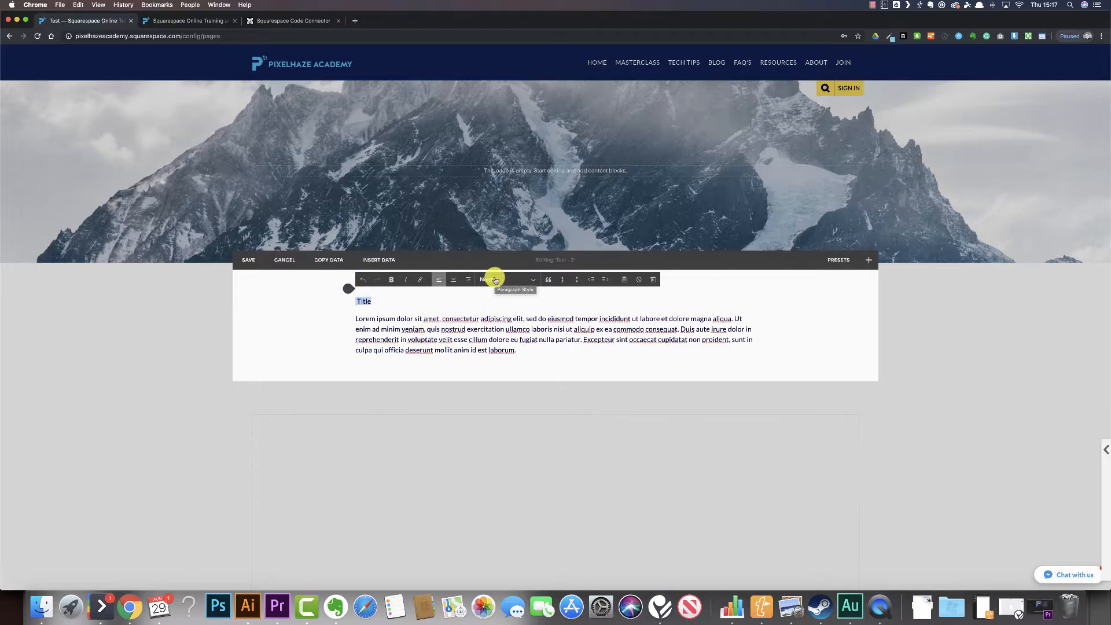
pyautogui.click(495, 280)
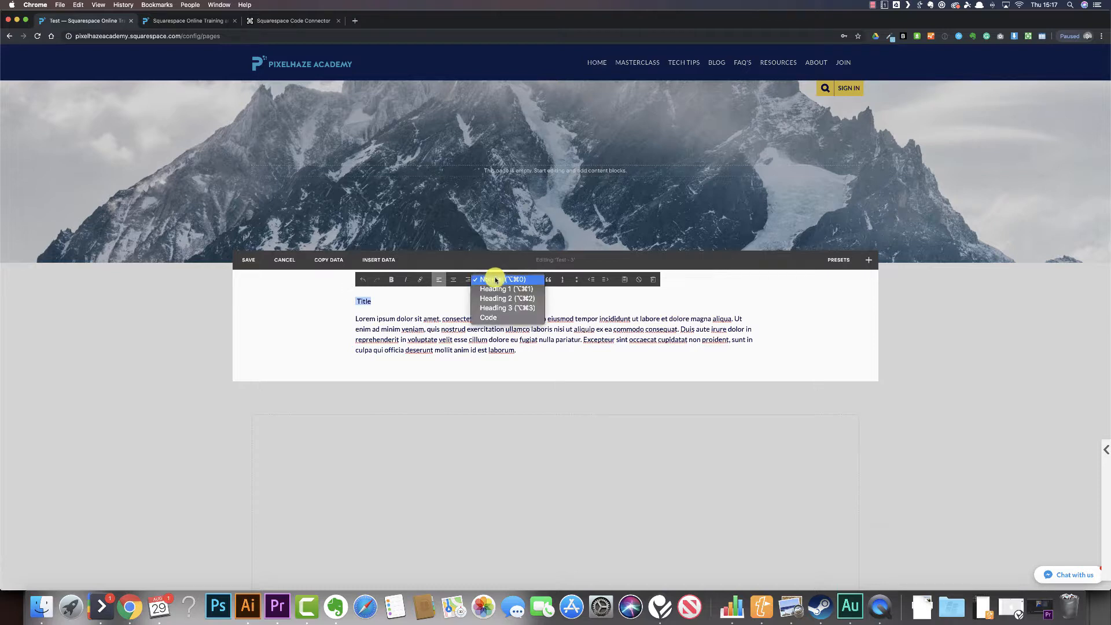
pyautogui.click(495, 289)
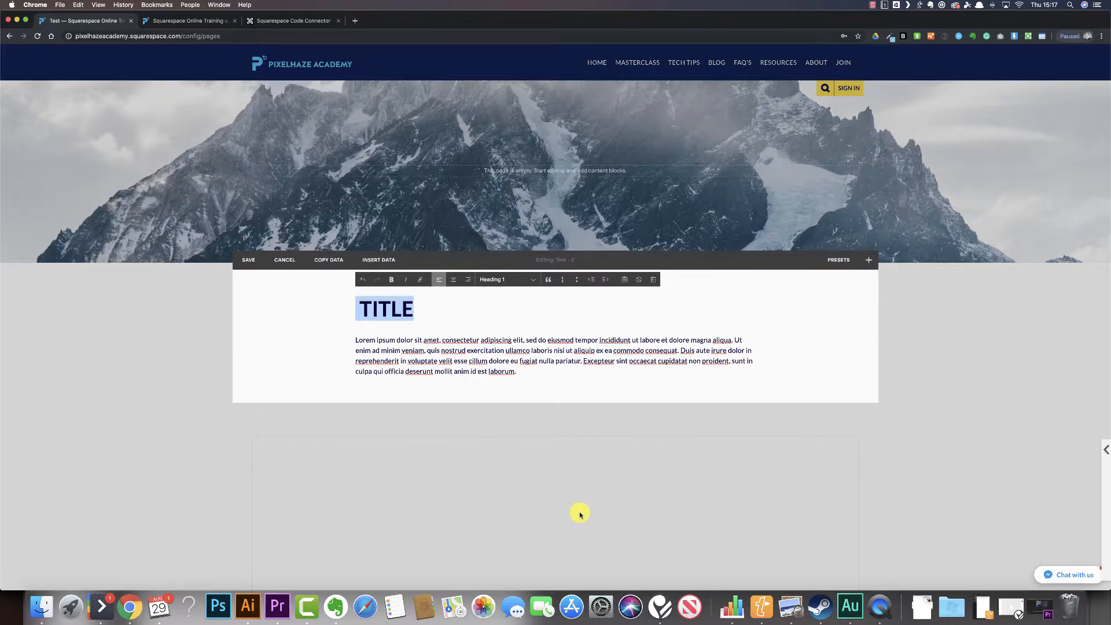
pyautogui.click(353, 307)
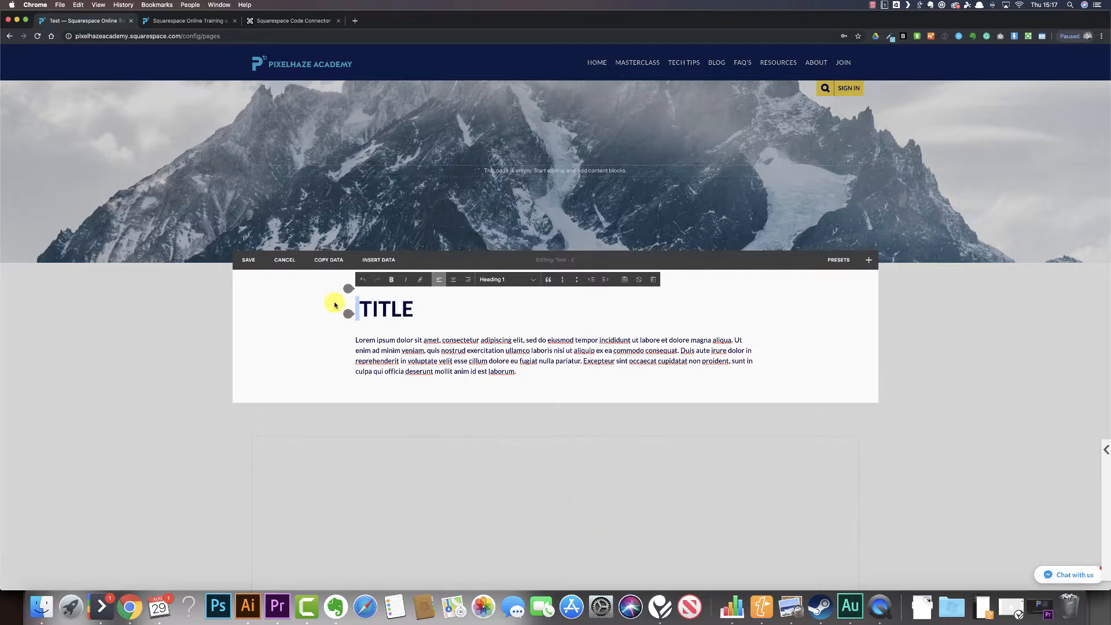
pyautogui.press('BackSpace')
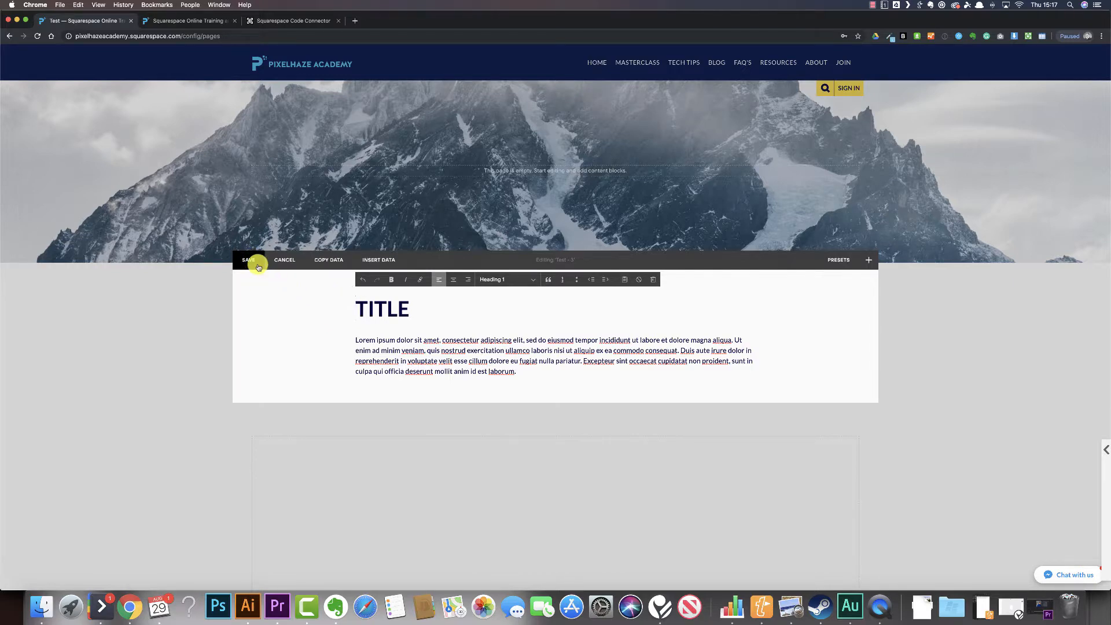
pyautogui.click(258, 267)
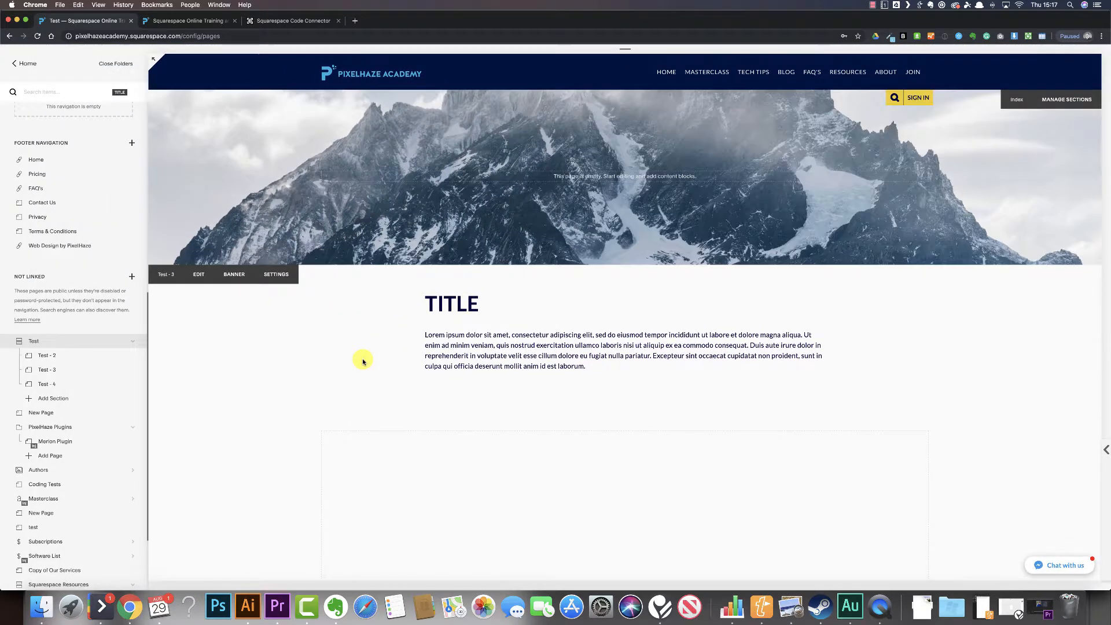
# - Give the Test - 4 section a banner from the free image search, using the portrait photo of snowy peaks above a lake
pyautogui.moveTo(454, 427)
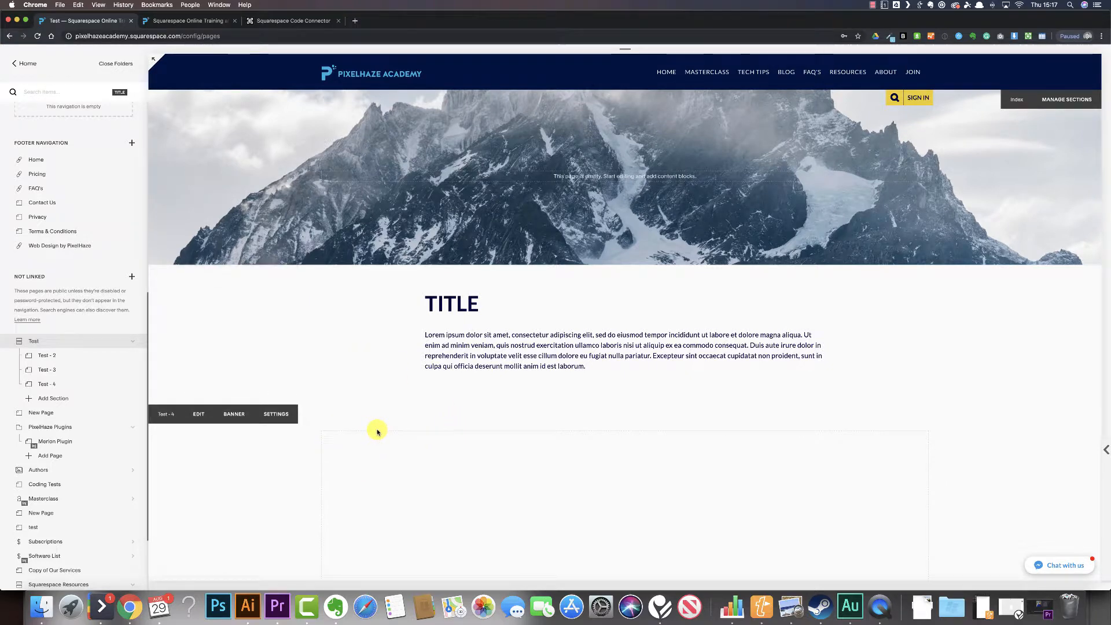
pyautogui.moveTo(422, 342)
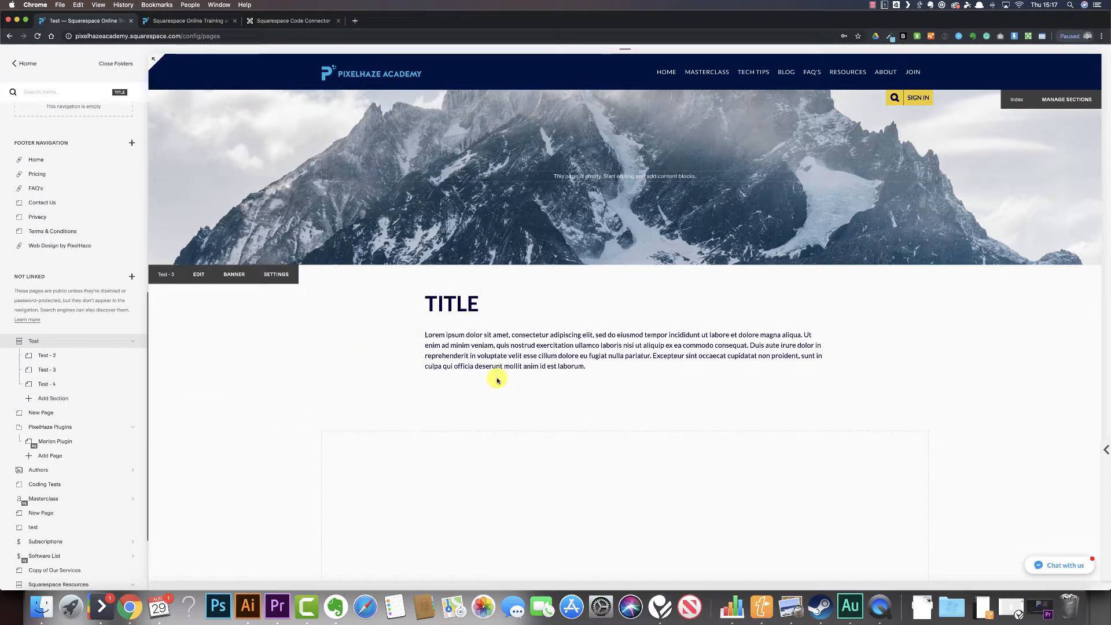
pyautogui.moveTo(401, 433)
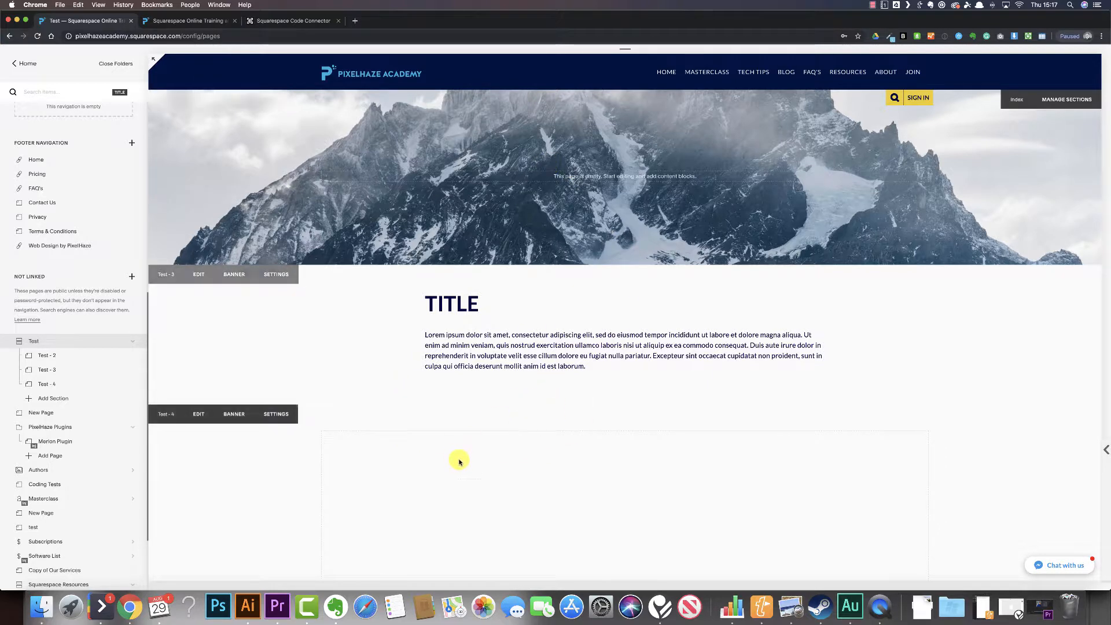
pyautogui.scroll(-3, 316, 486)
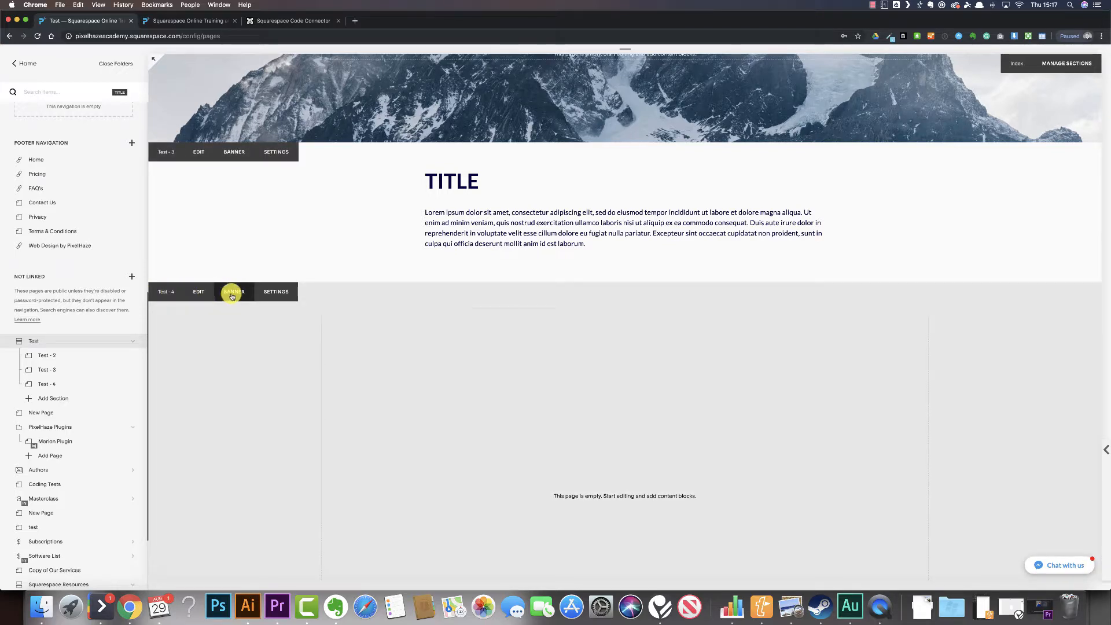
pyautogui.click(232, 296)
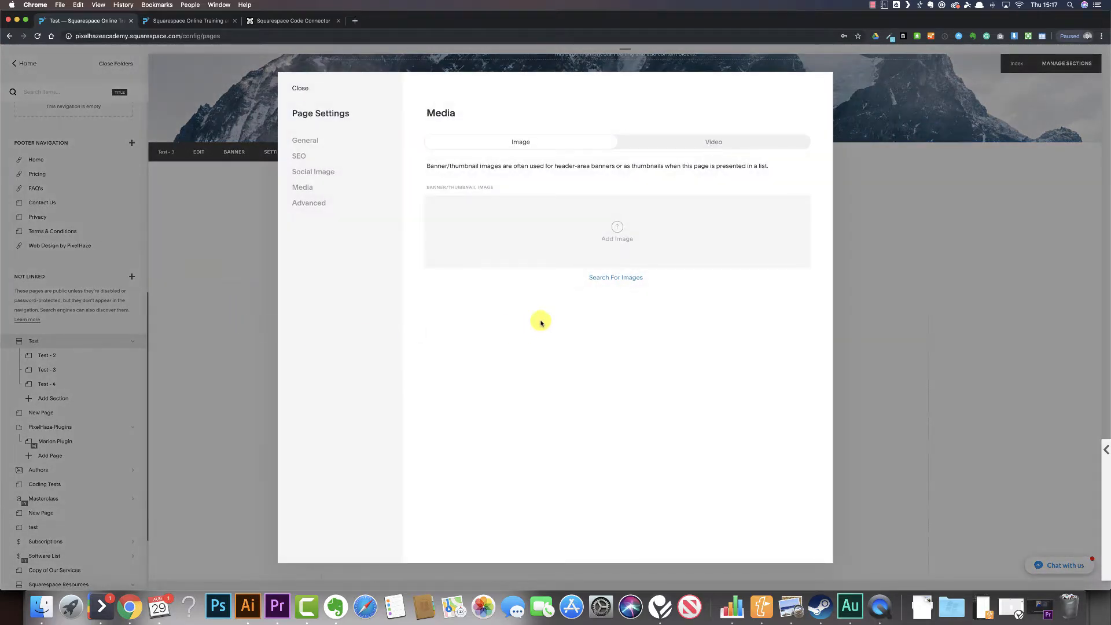
pyautogui.click(618, 281)
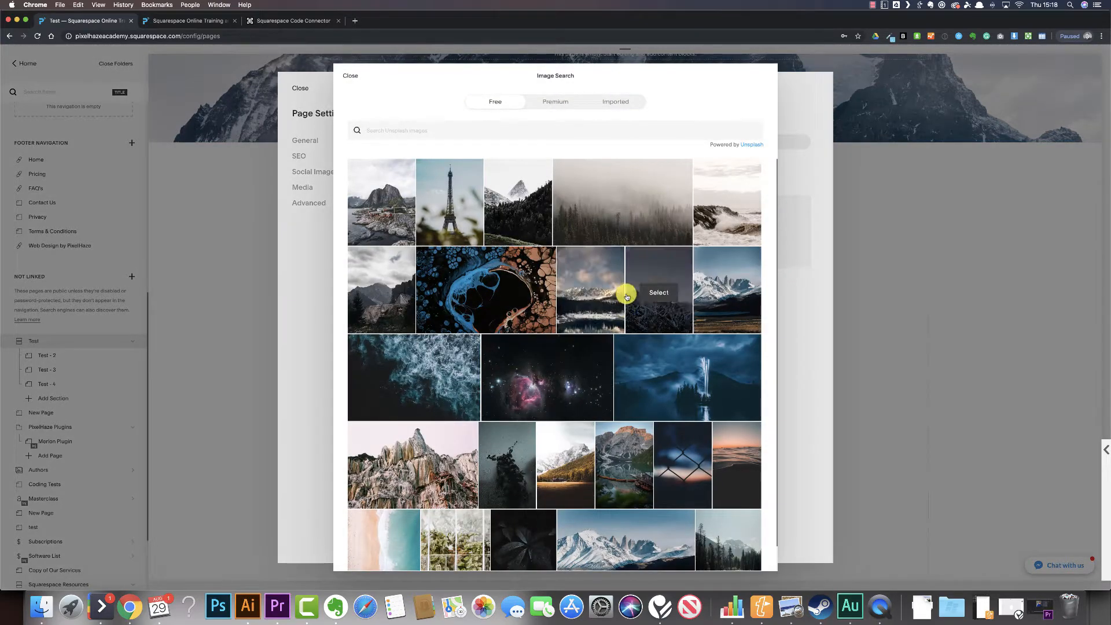
pyautogui.click(728, 294)
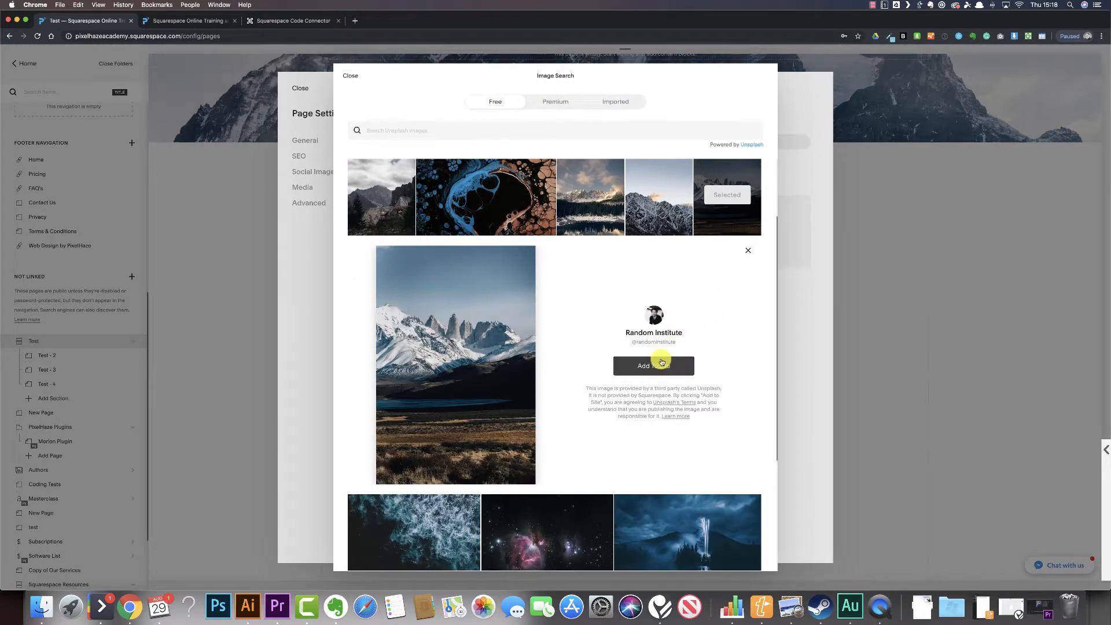
pyautogui.click(656, 363)
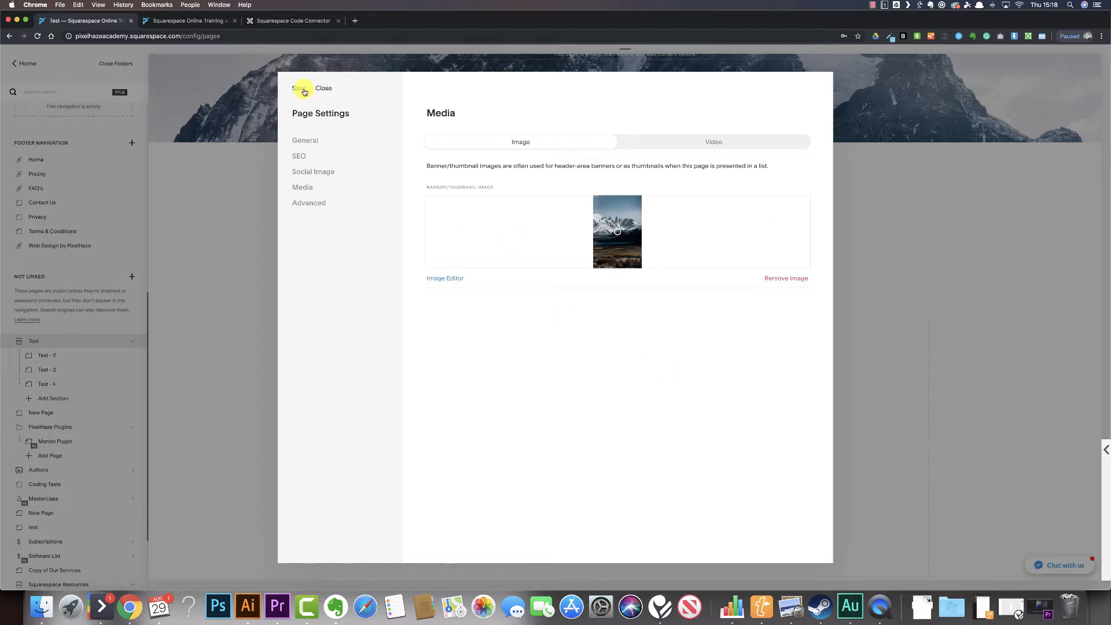
# - Move the Test - 4 banner's focal point up onto the mountain peaks, save, and review the whole Test index page
pyautogui.moveTo(618, 232)
pyautogui.mouseDown()
pyautogui.moveTo(617, 221)
pyautogui.moveTo(618, 230)
pyautogui.mouseUp()
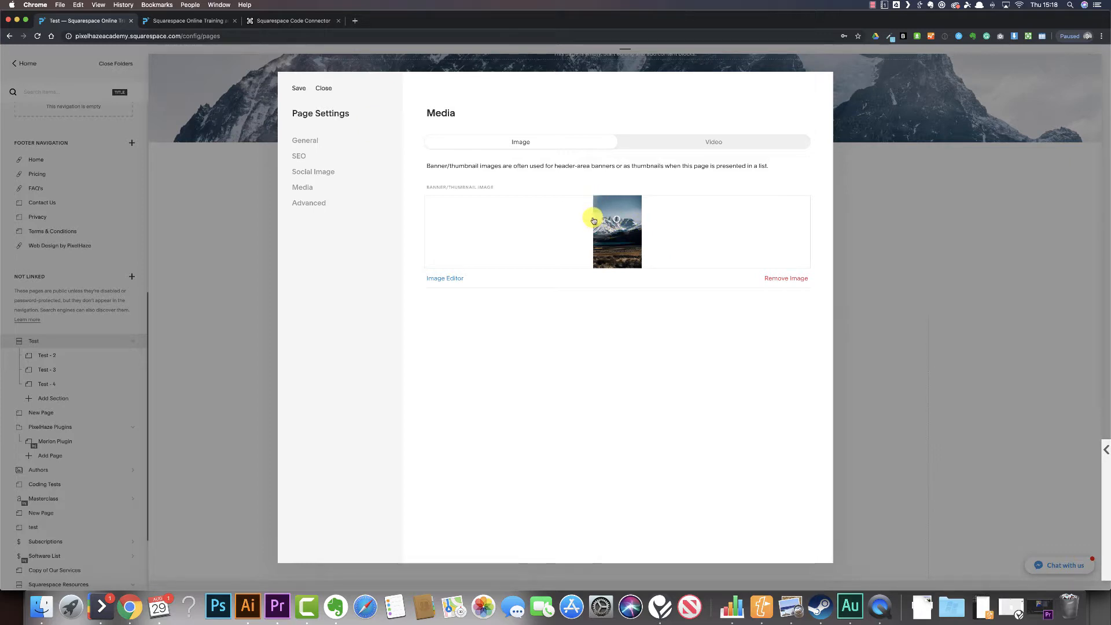
pyautogui.click(297, 90)
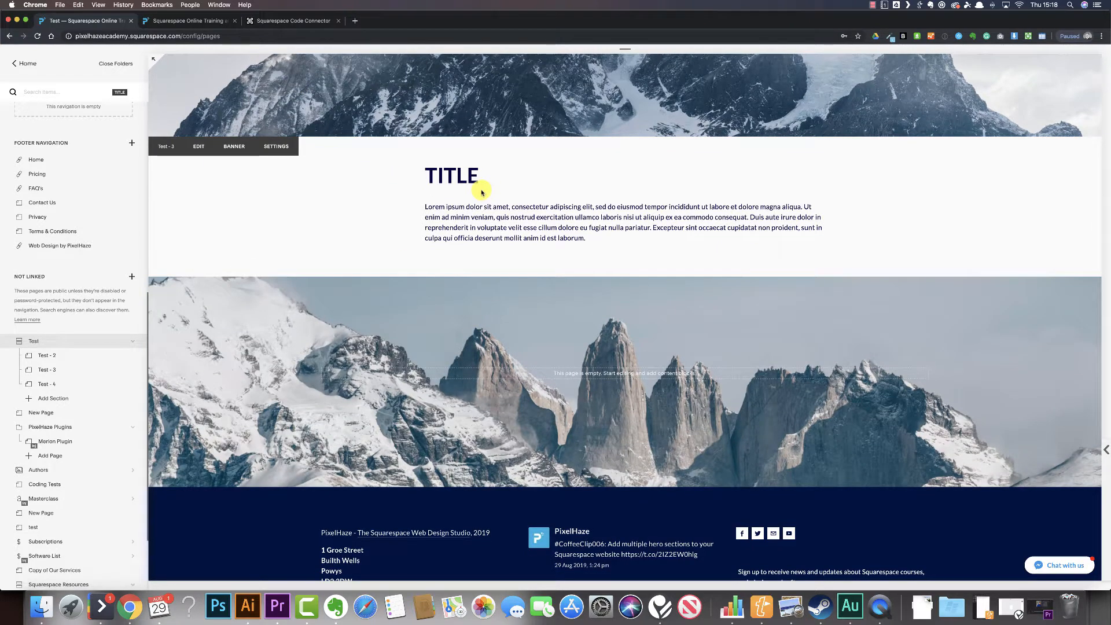
pyautogui.scroll(3, 489, 225)
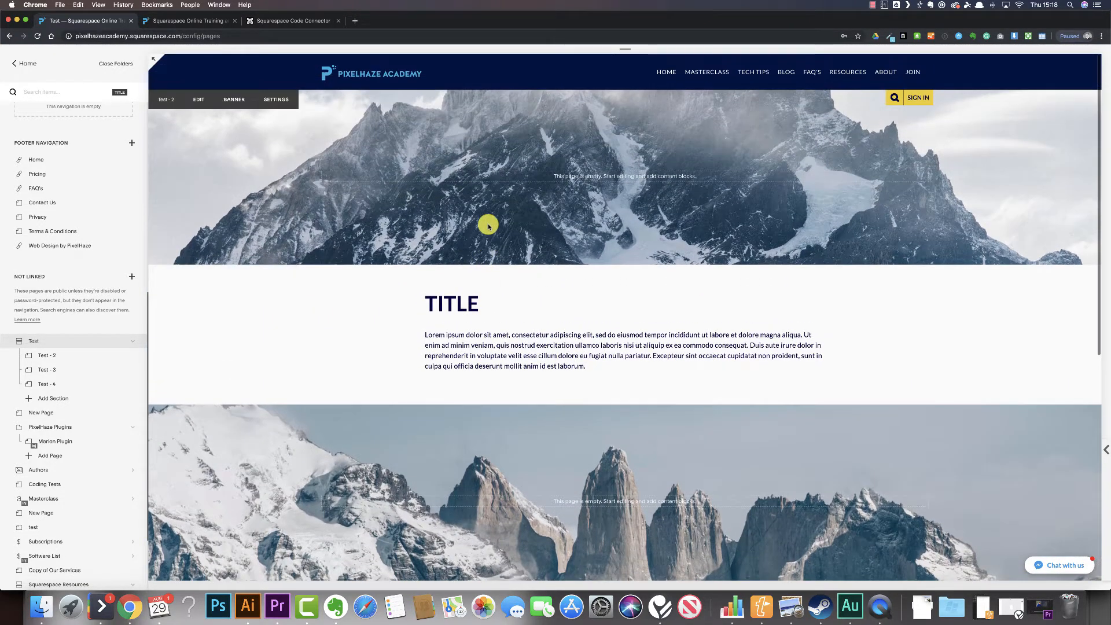
pyautogui.scroll(-5, 488, 225)
pyautogui.scroll(4, 489, 224)
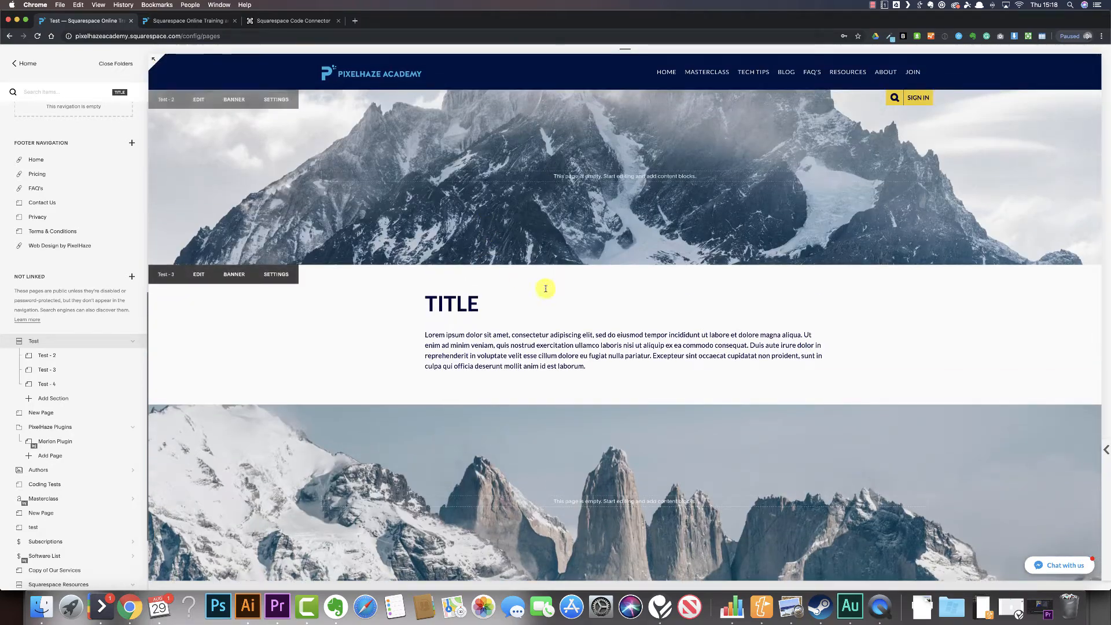
# - Add a Spacer block above the title and another below the paragraph in the Test - 3 section, and save it
pyautogui.click(200, 274)
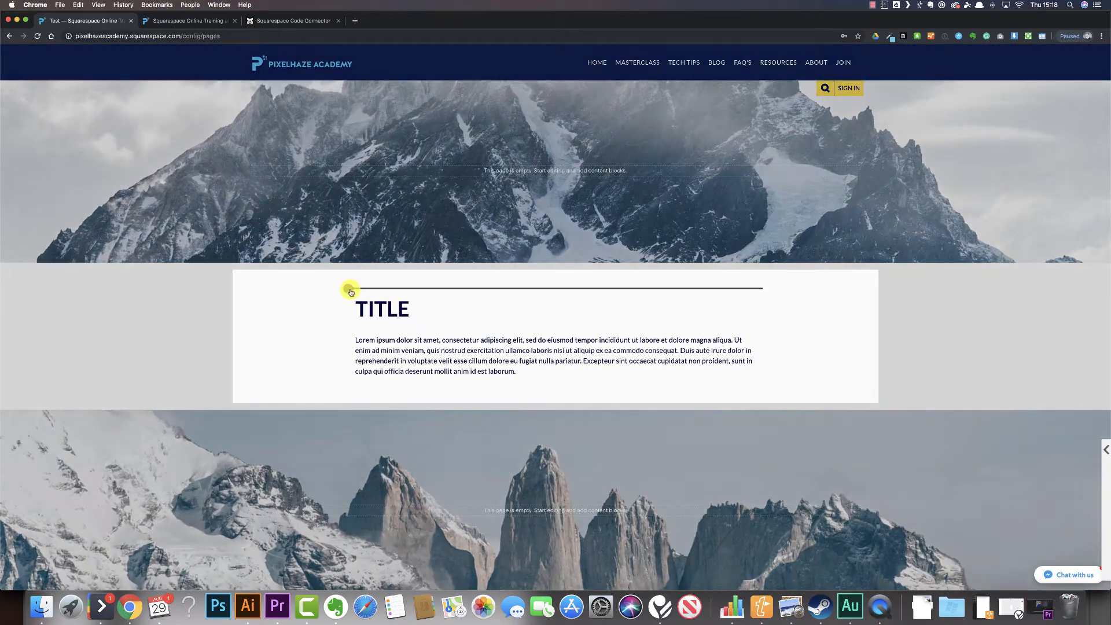
pyautogui.click(351, 289)
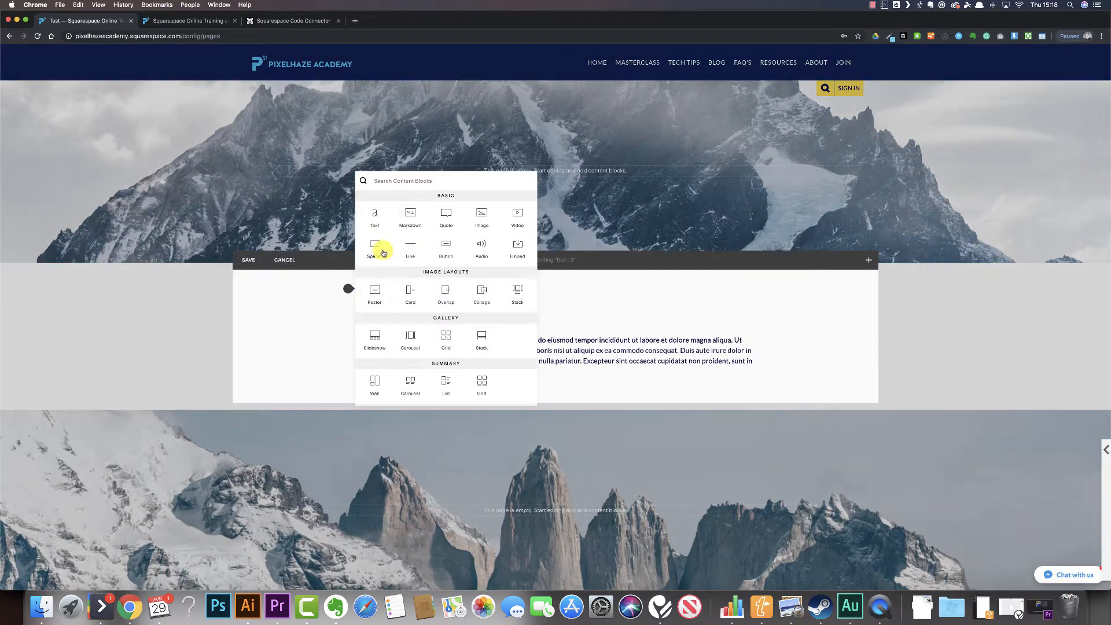
pyautogui.click(379, 250)
pyautogui.click(351, 415)
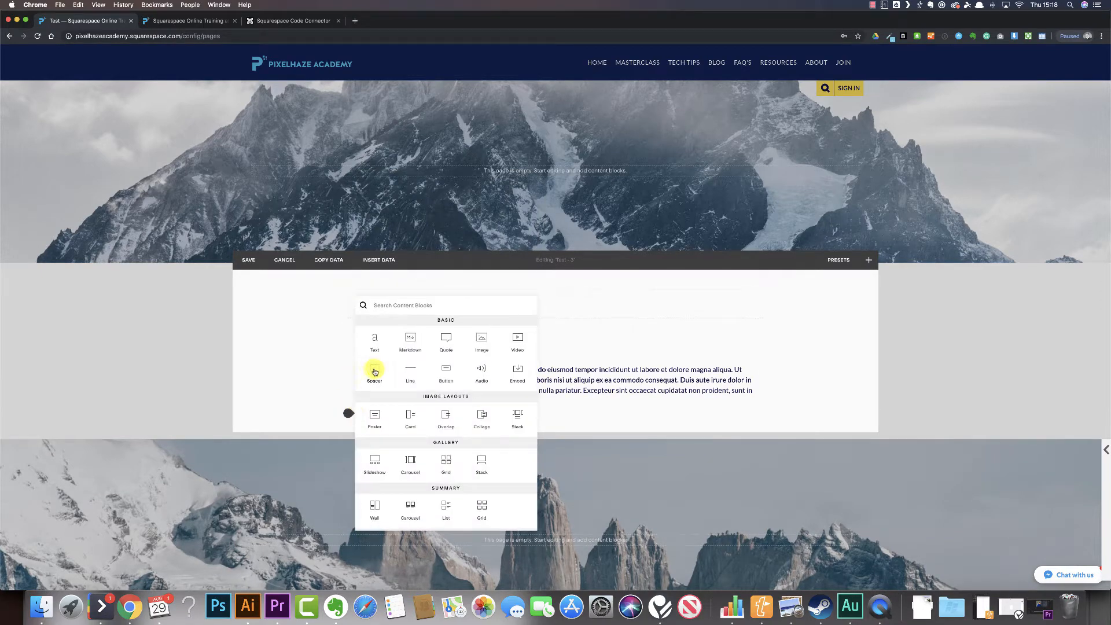
pyautogui.click(373, 370)
pyautogui.click(253, 259)
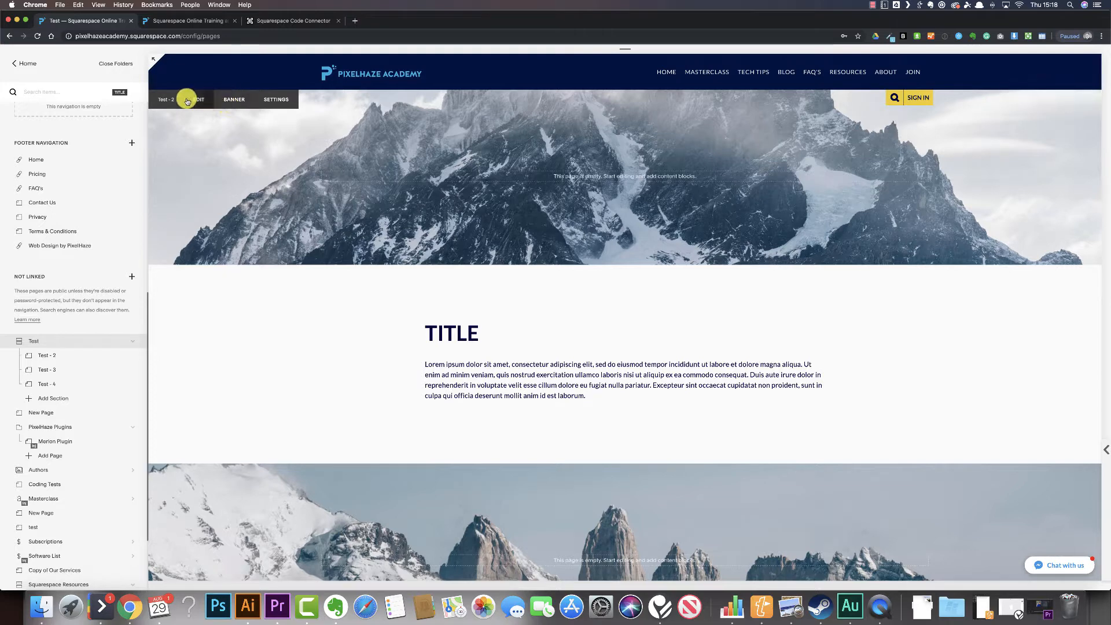
# - Add the text "Page Intro" in Heading 1 style to the Test - 2 banner section and save it
pyautogui.press('Escape')
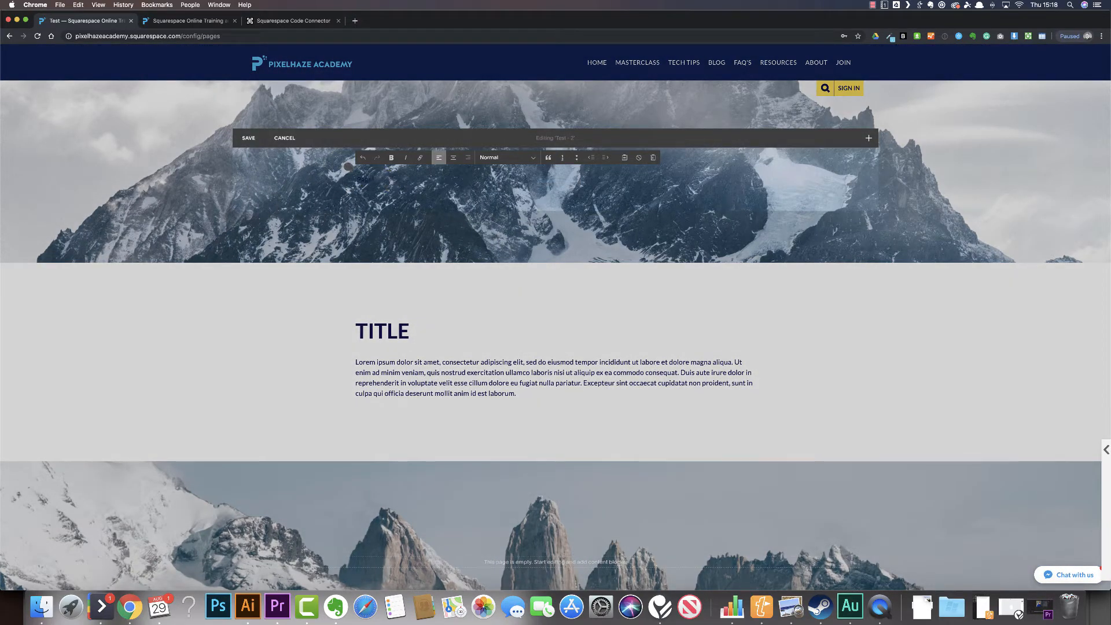
pyautogui.click(515, 159)
pyautogui.click(514, 165)
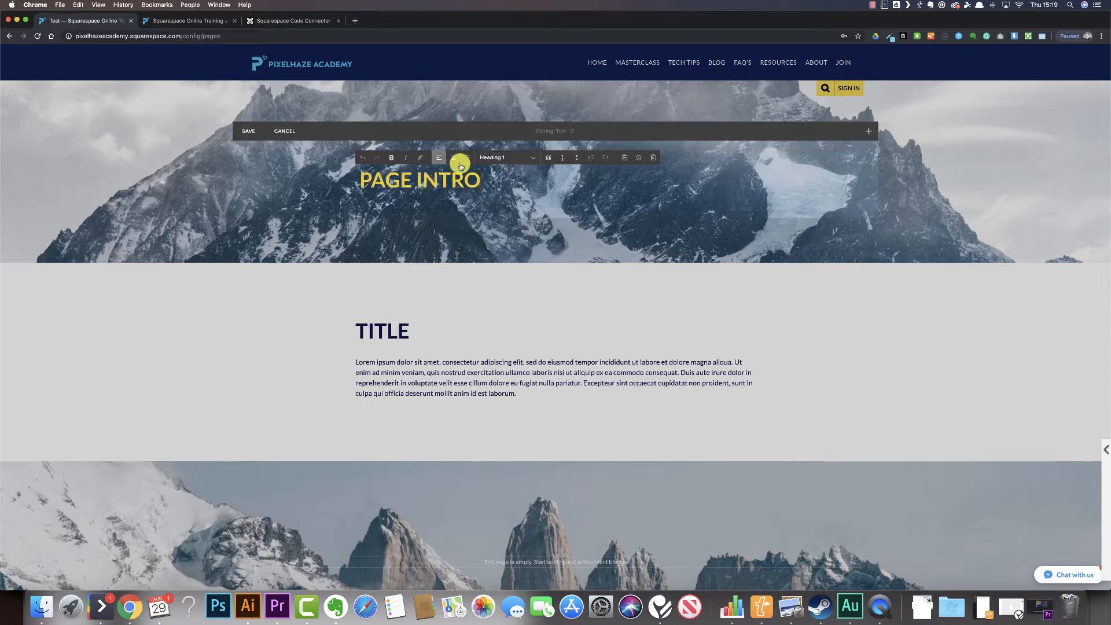
pyautogui.click(249, 137)
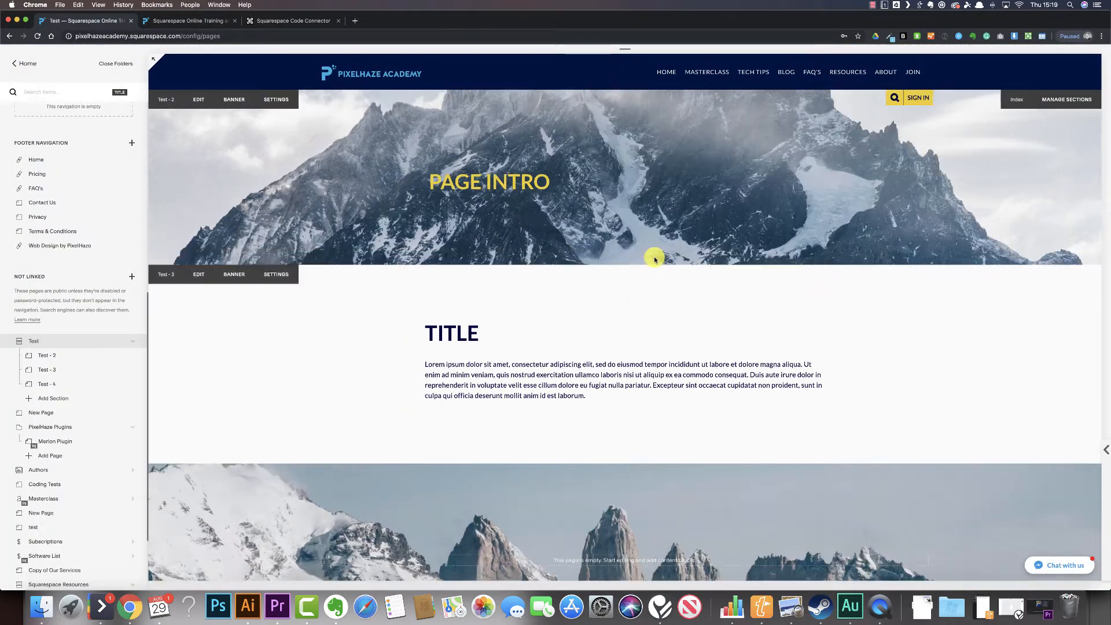
# - Add a Line block beneath the "Page Intro" heading in the Test - 2 section
pyautogui.click(325, 168)
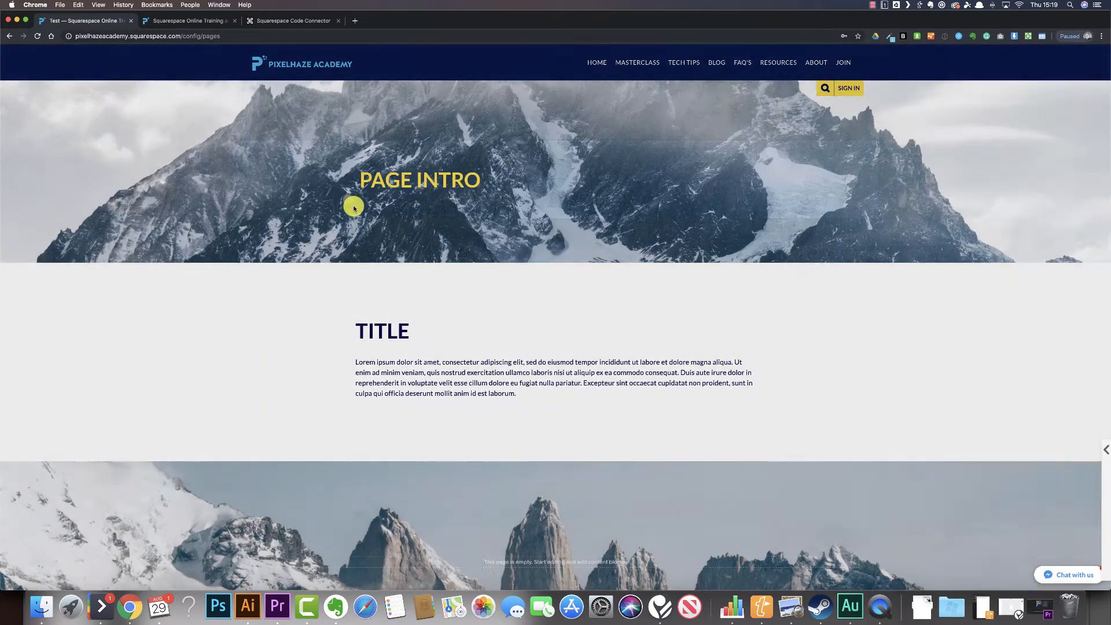
pyautogui.click(342, 199)
pyautogui.click(402, 168)
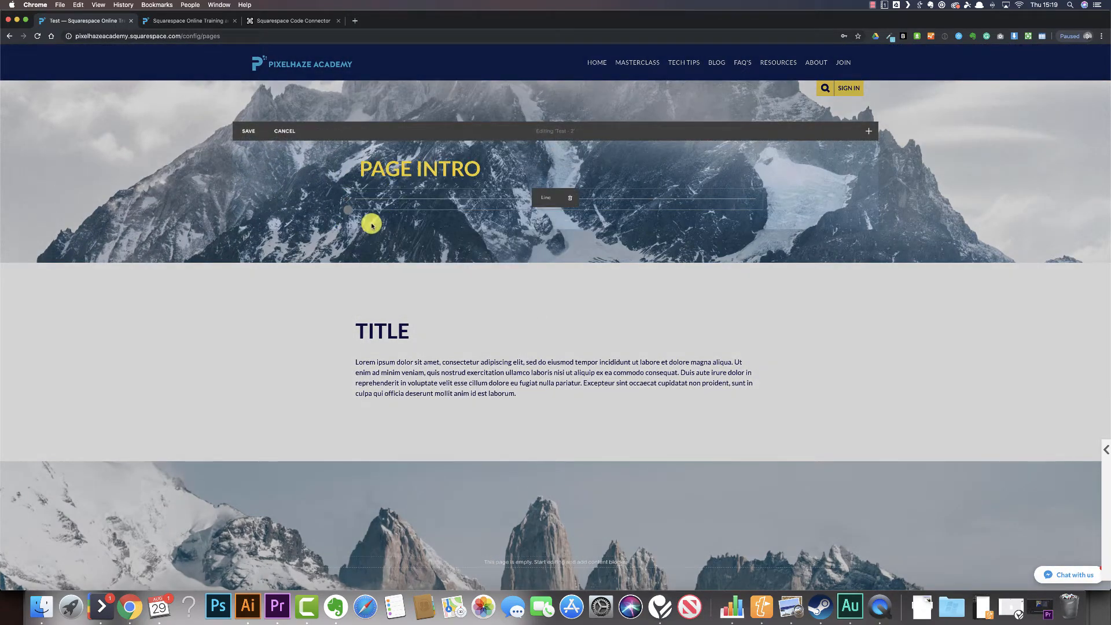
# - Place Spacer blocks on both sides of the line and resize them so it forms a short rule aligned under the heading
pyautogui.click(347, 207)
pyautogui.click(386, 169)
pyautogui.moveTo(448, 209); pyautogui.dragTo(692, 184)
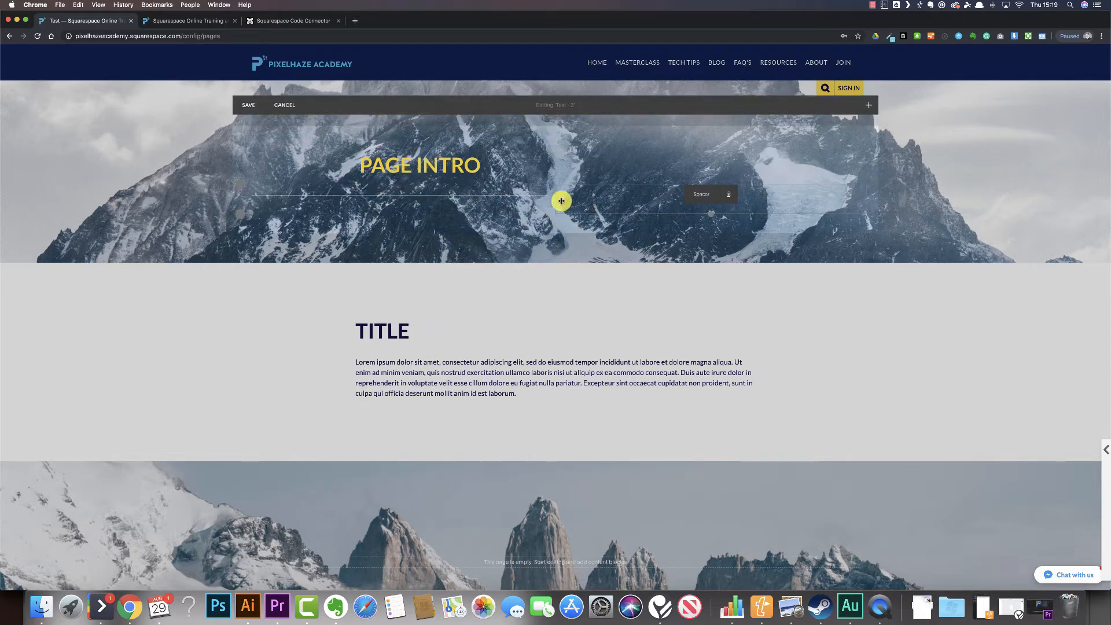
pyautogui.moveTo(556, 199); pyautogui.dragTo(240, 186)
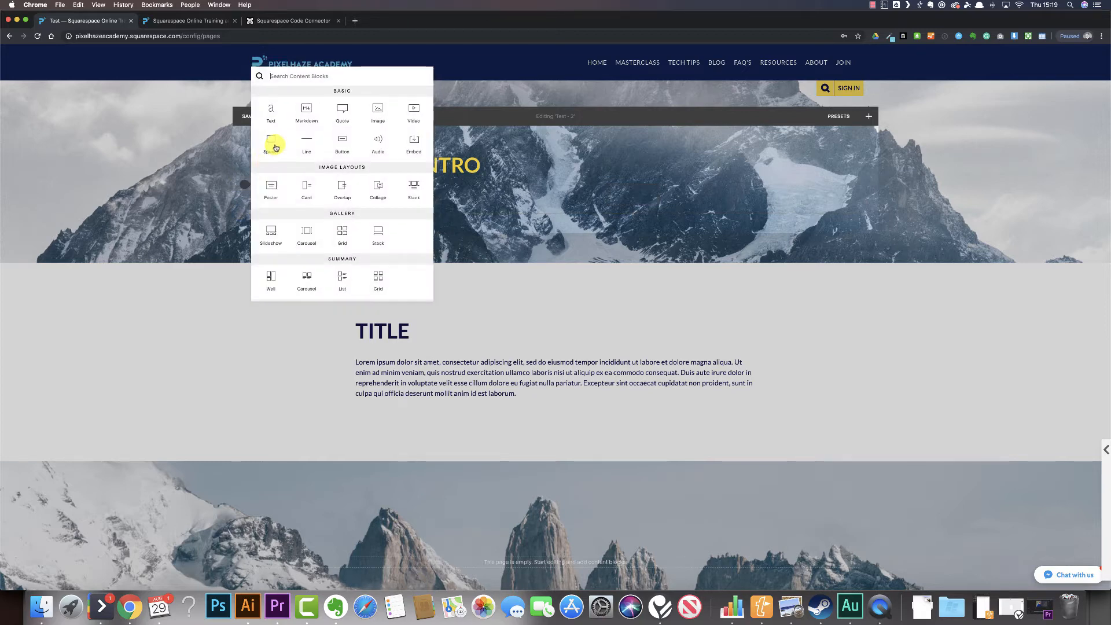
pyautogui.press('Escape')
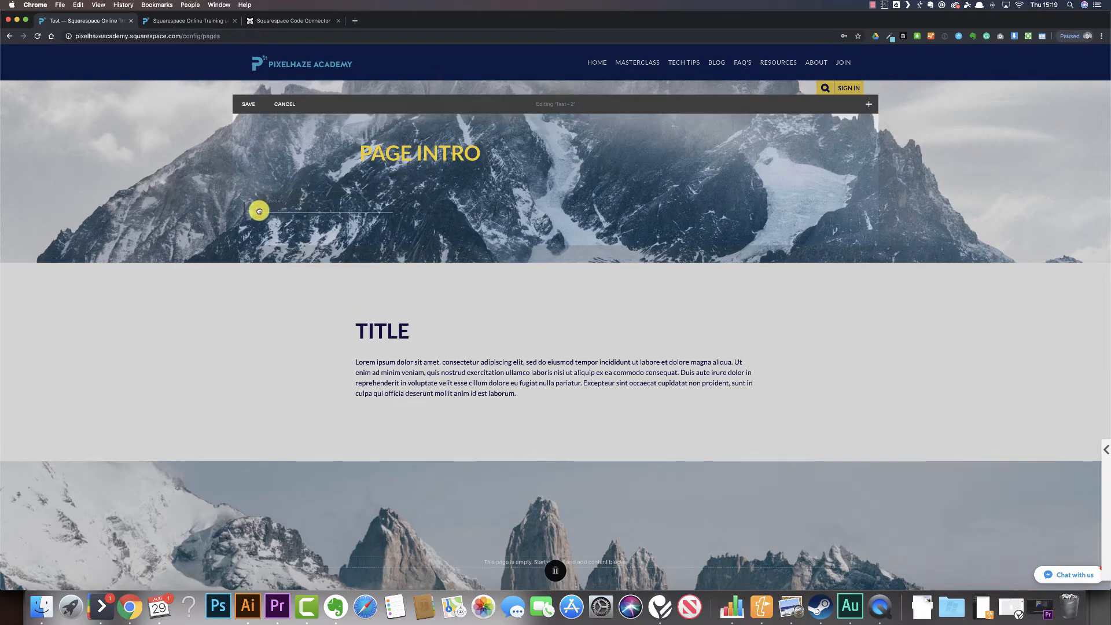
pyautogui.moveTo(428, 198); pyautogui.dragTo(357, 193)
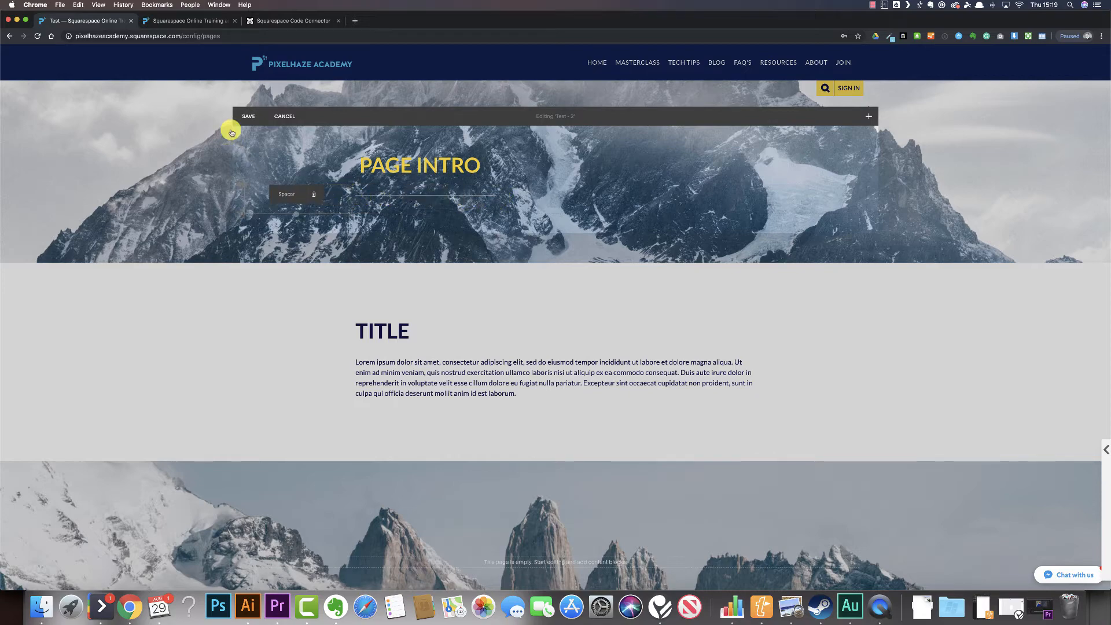
# - Save the Test - 2 section and review the Test index page down to the footer
pyautogui.click(248, 115)
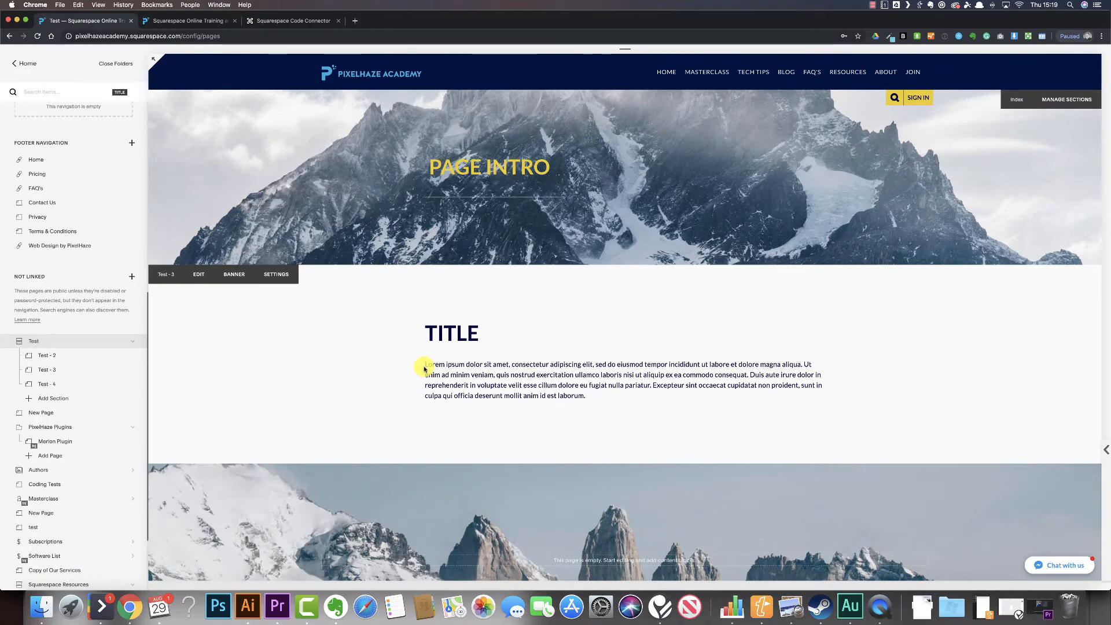
pyautogui.scroll(-4, 424, 369)
pyautogui.scroll(2, 425, 369)
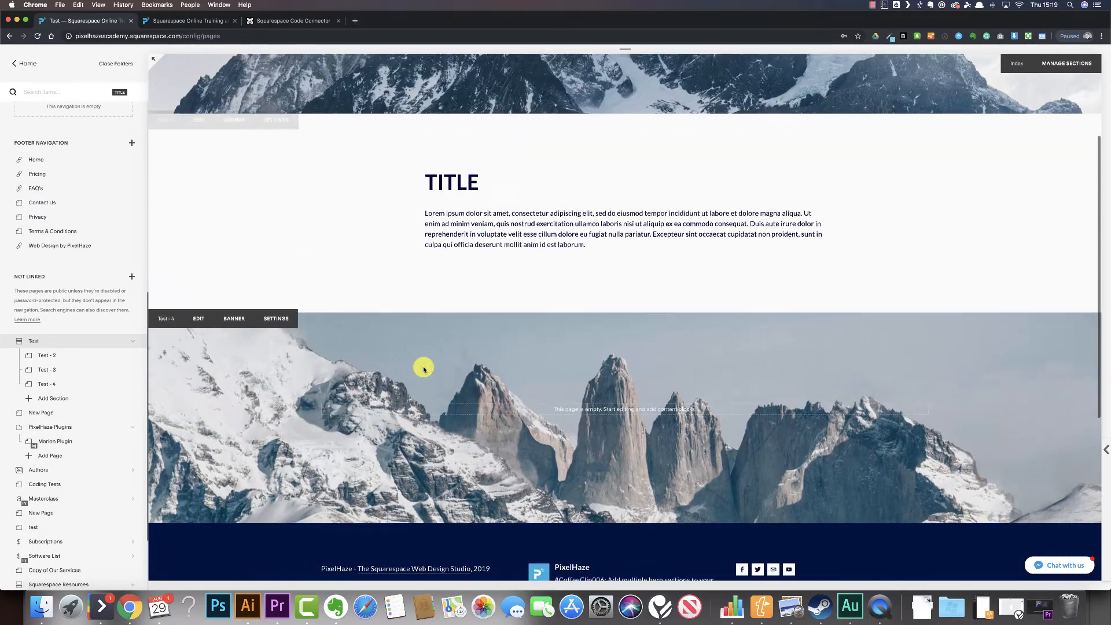
pyautogui.scroll(3, 424, 369)
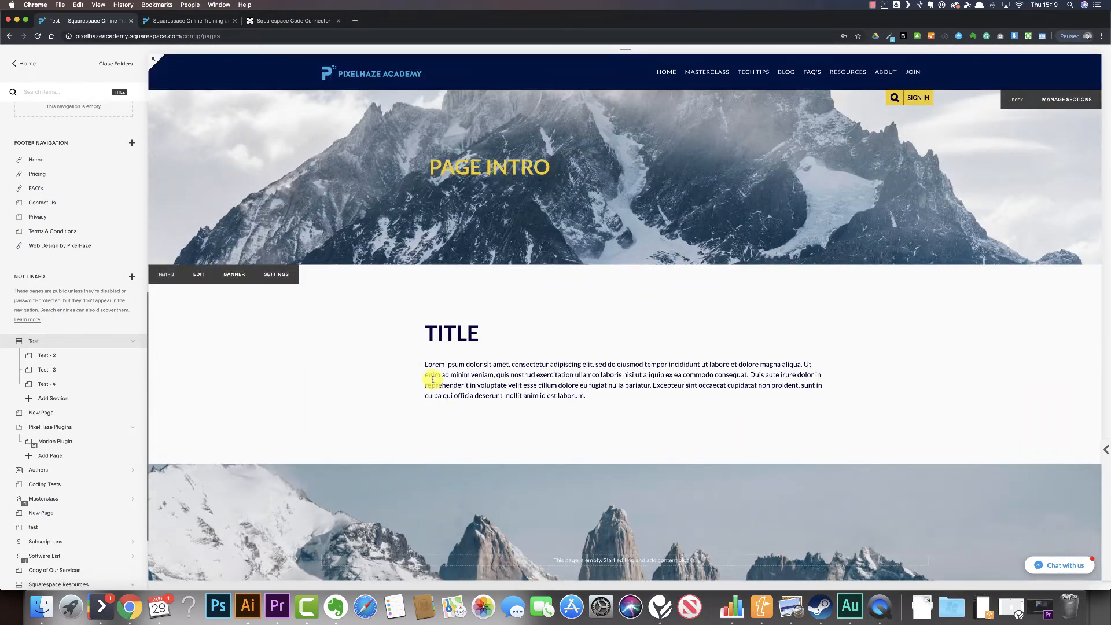
pyautogui.scroll(-4, 432, 379)
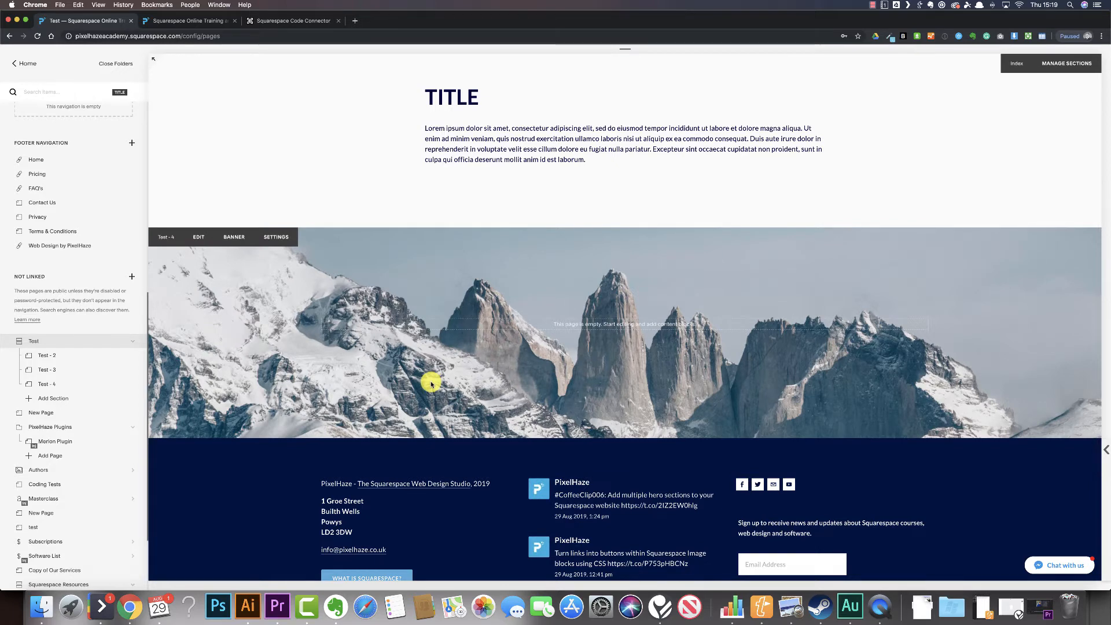
pyautogui.scroll(4, 432, 383)
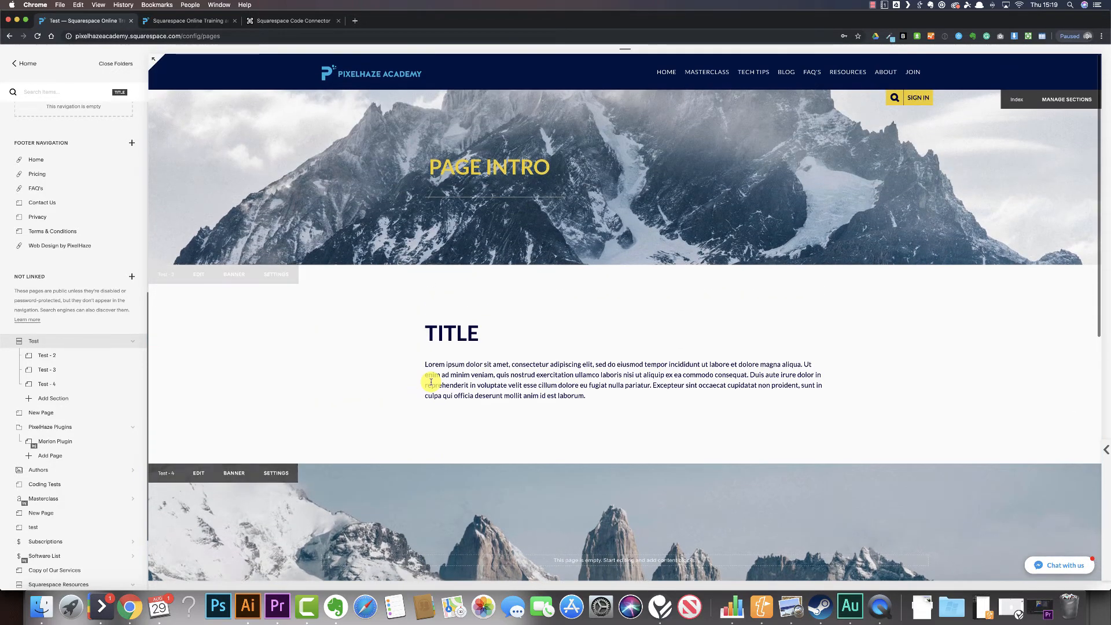
pyautogui.scroll(-2, 431, 382)
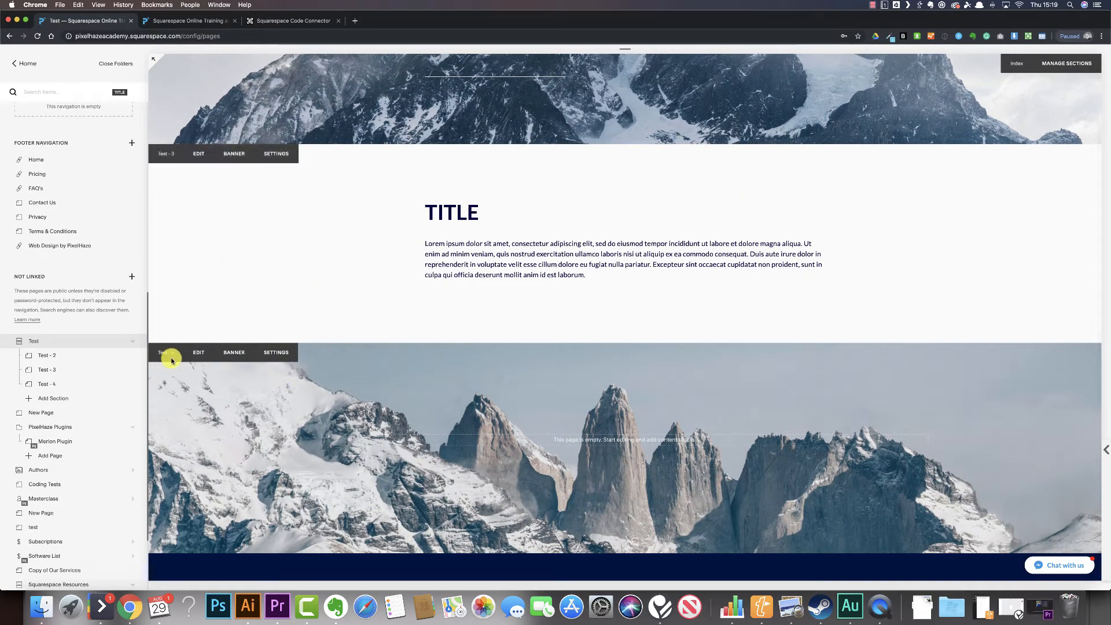
# - Add a Grid gallery block with its default placeholder images to the Test - 4 section and apply it
pyautogui.click(198, 356)
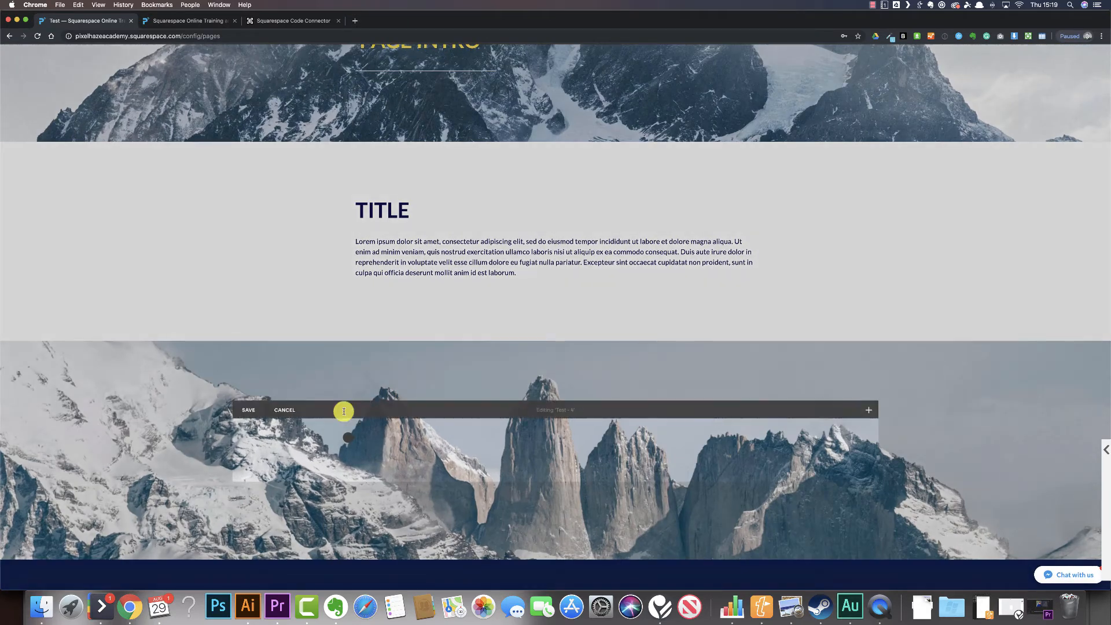
pyautogui.click(377, 450)
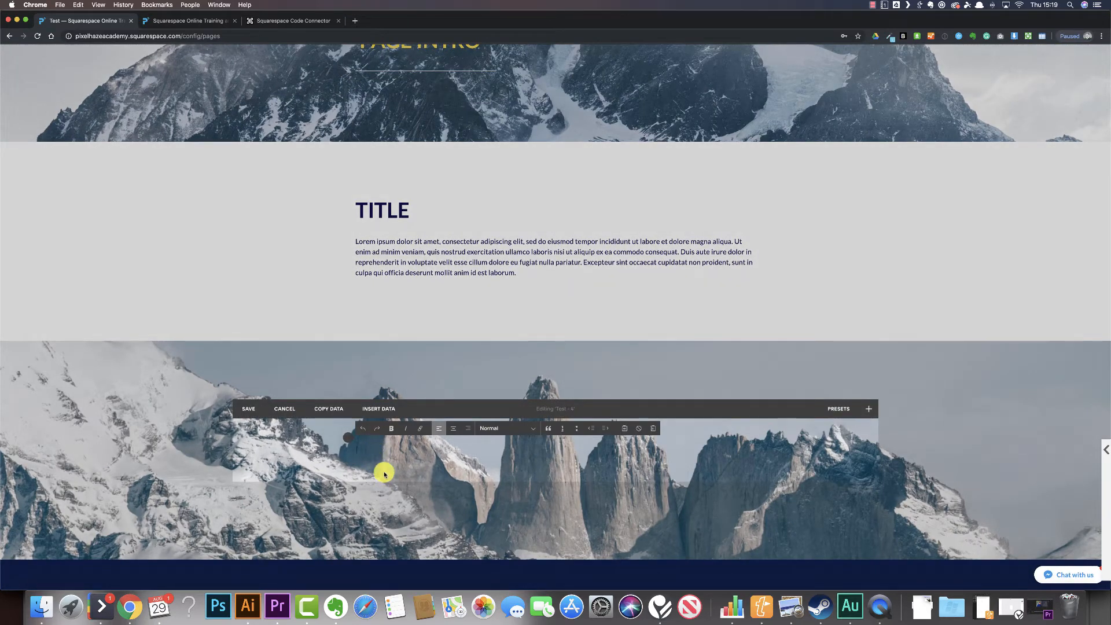
pyautogui.click(349, 438)
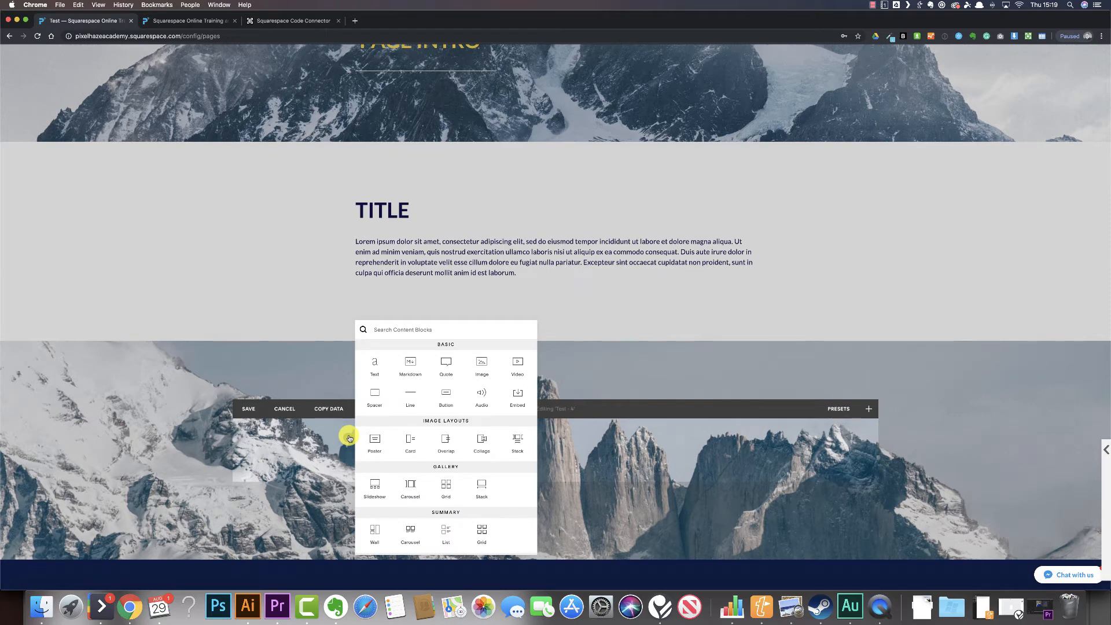
pyautogui.scroll(-2, 405, 470)
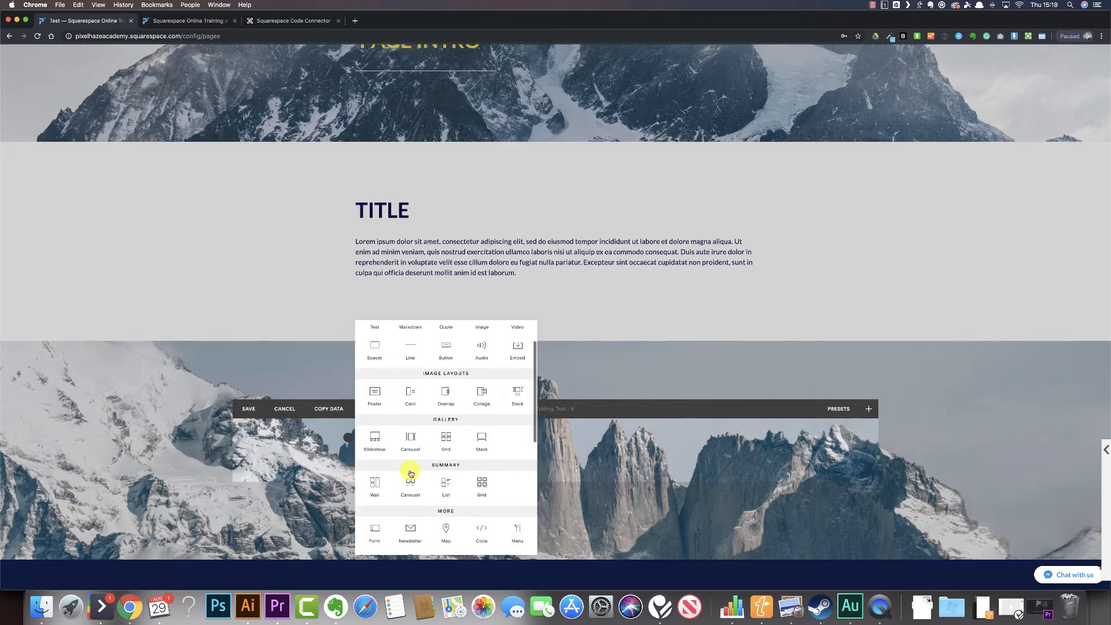
pyautogui.click(445, 442)
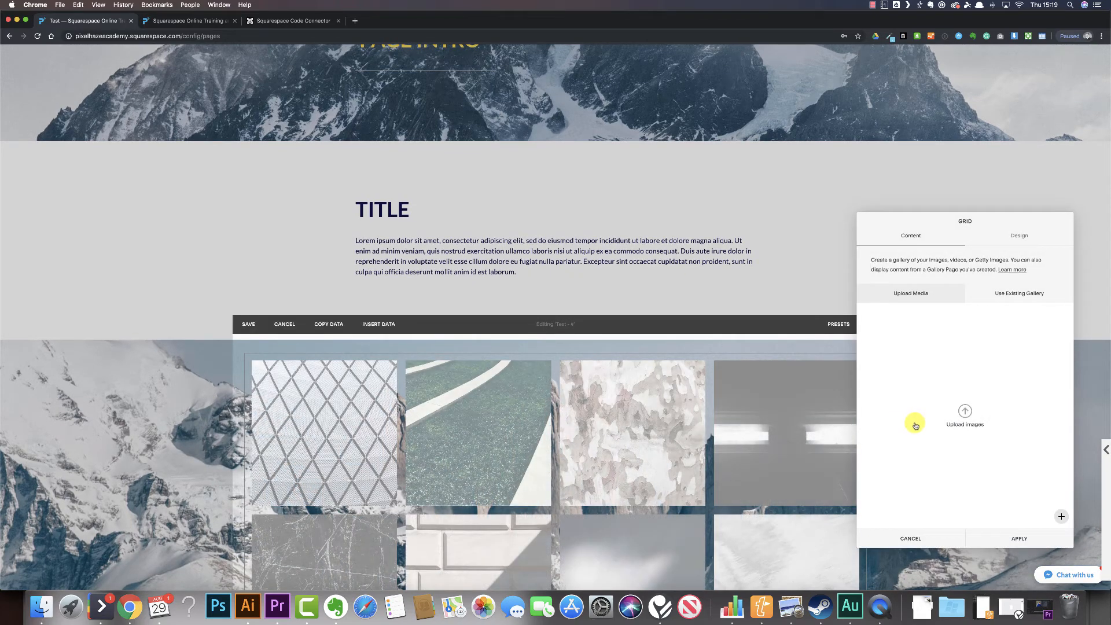
pyautogui.click(1005, 536)
# - Check the gallery grid over the Test - 4 banner, save the section, and view it on the index page
pyautogui.scroll(-3, 625, 417)
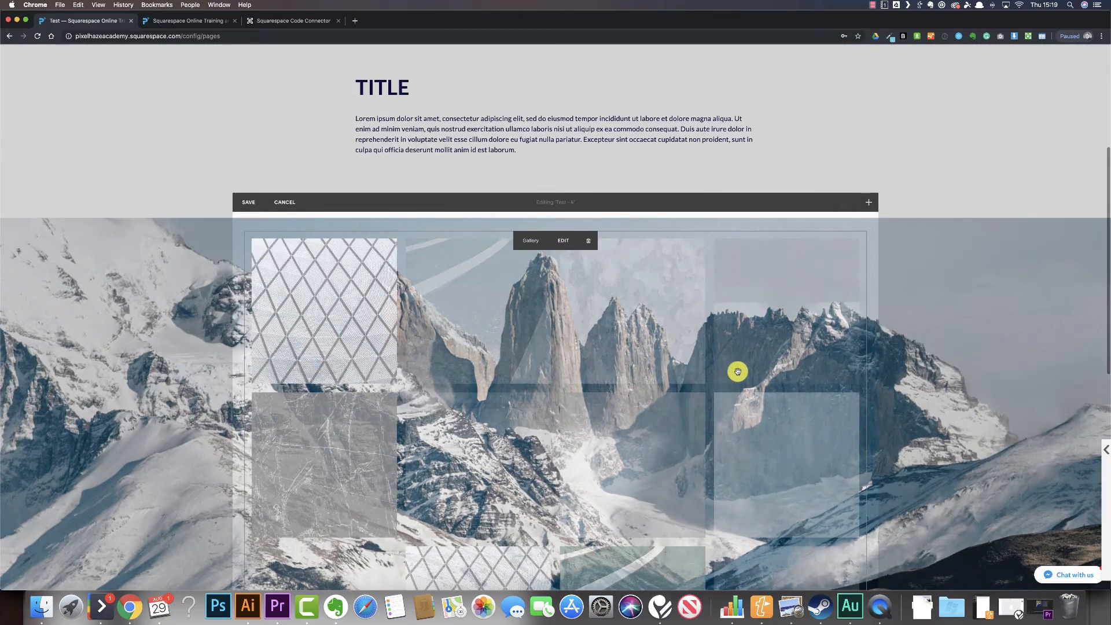
pyautogui.scroll(-3, 738, 372)
pyautogui.scroll(5, 801, 347)
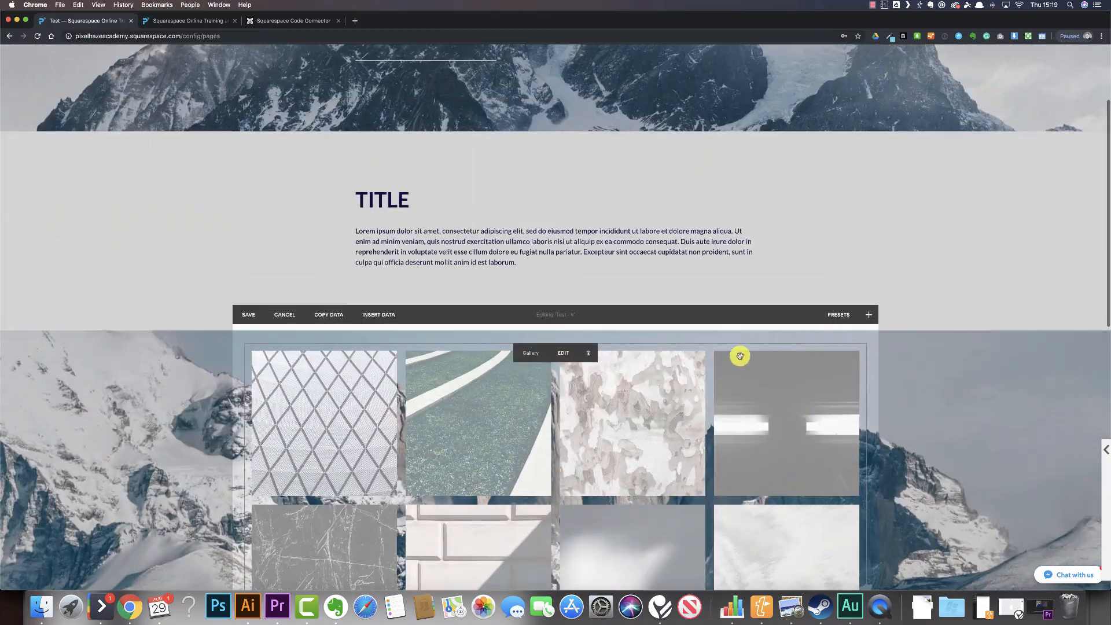
pyautogui.click(249, 314)
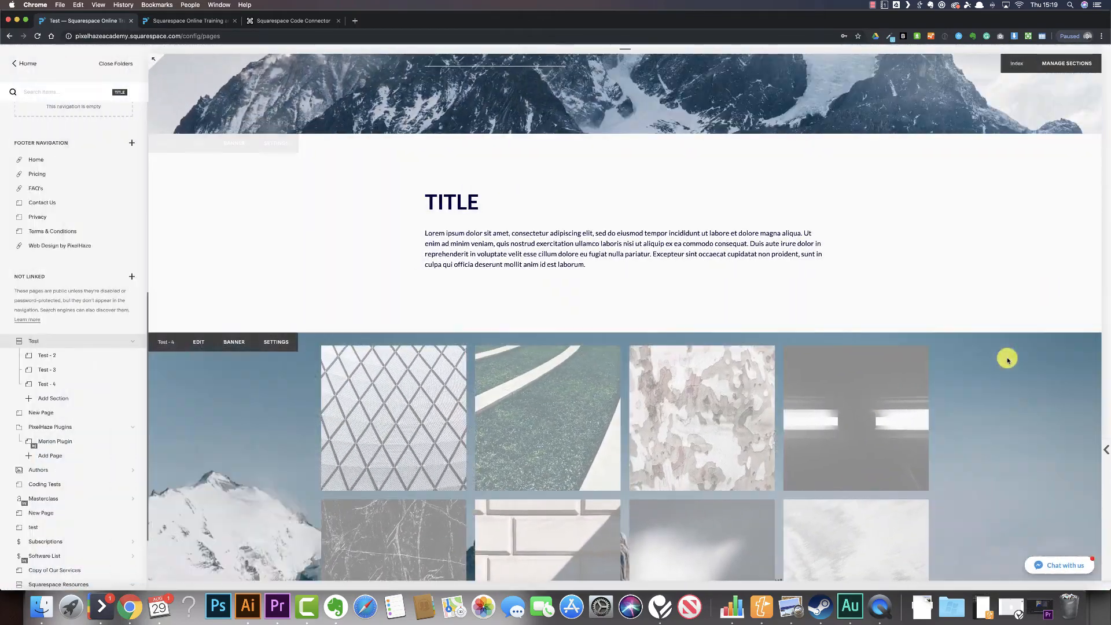
pyautogui.scroll(-2, 1007, 360)
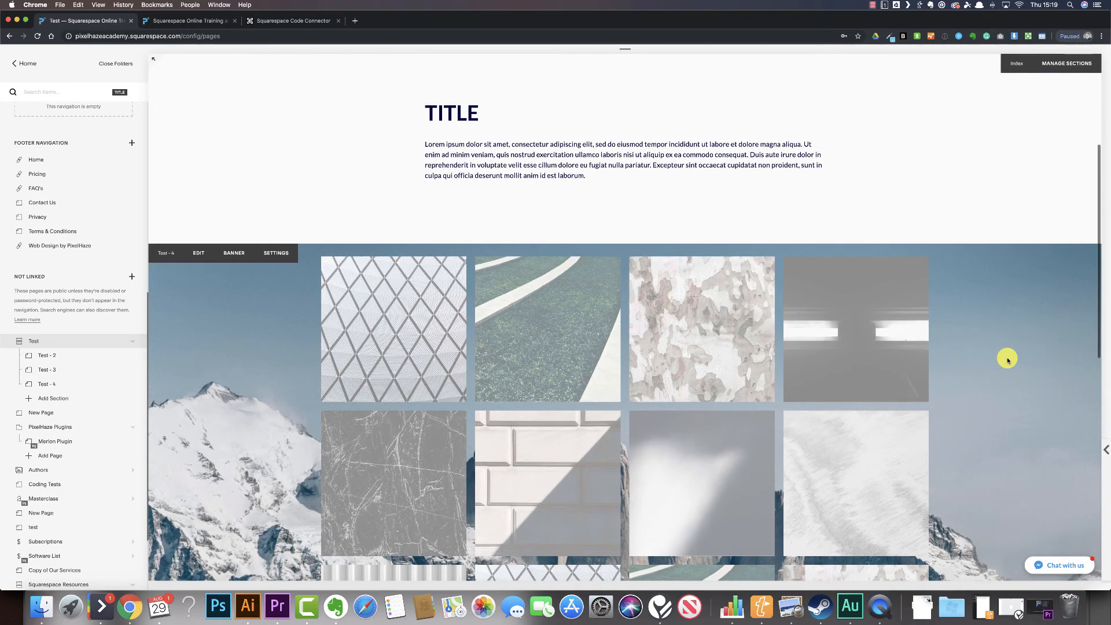